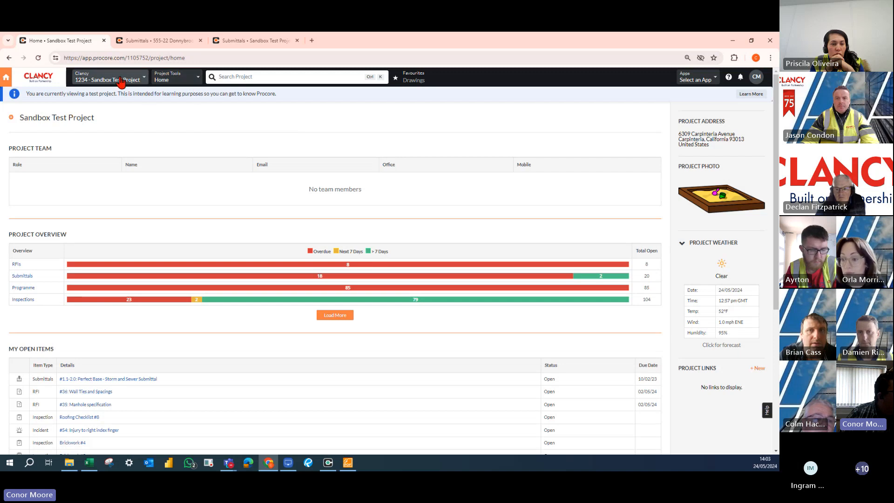
Open the Locations settings in the Sandbox Test Project's Admin tool.
click(183, 80)
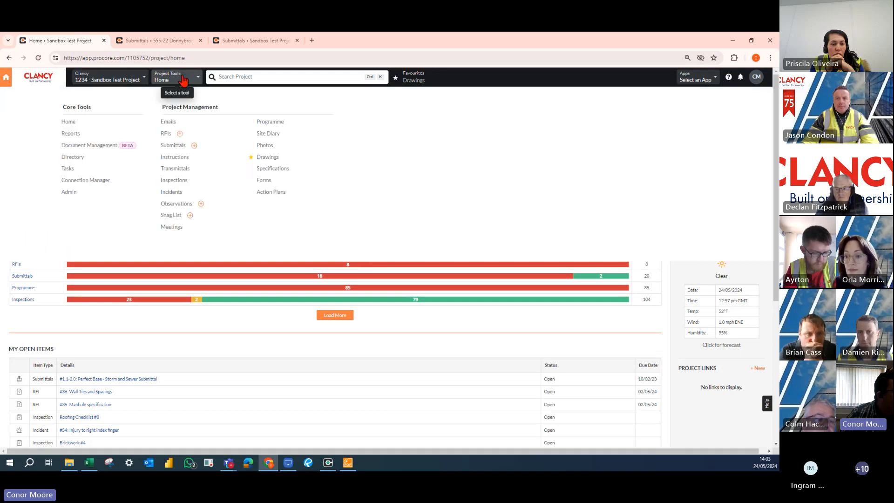
click(71, 194)
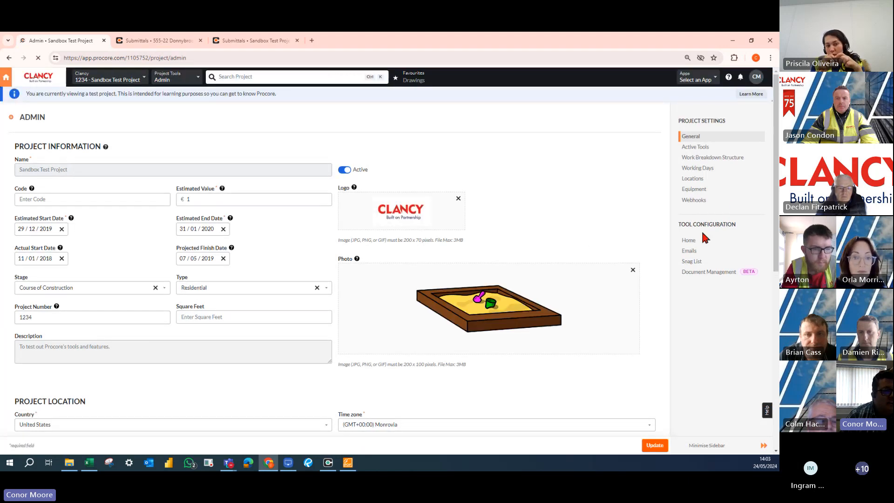
click(704, 181)
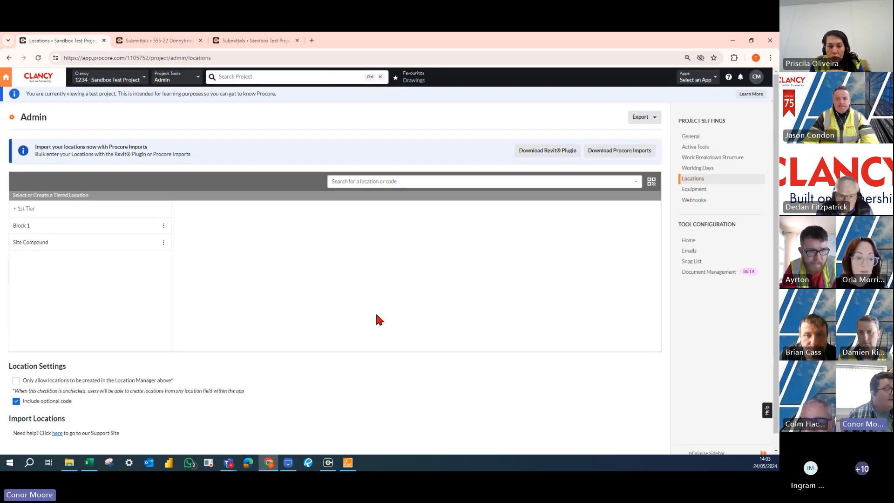
Examine the existing location tiers under Block 1, First Floor and Apartment 1, and those under Site Compound.
click(27, 231)
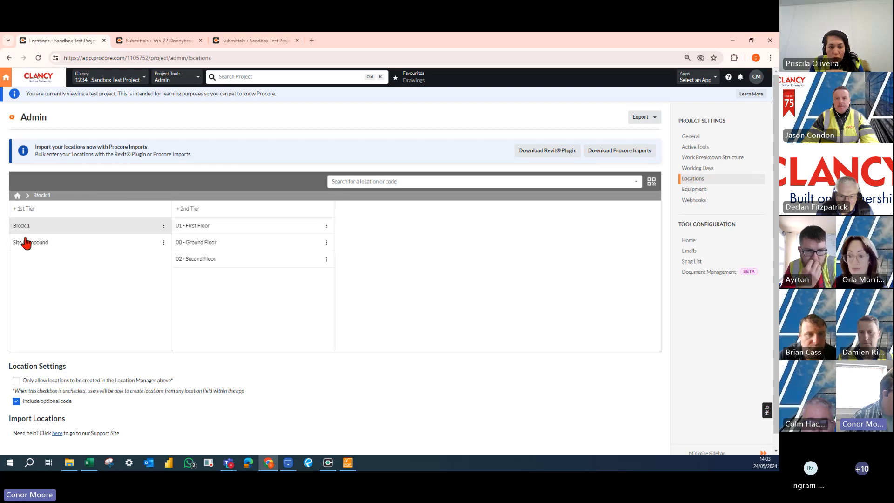
click(201, 231)
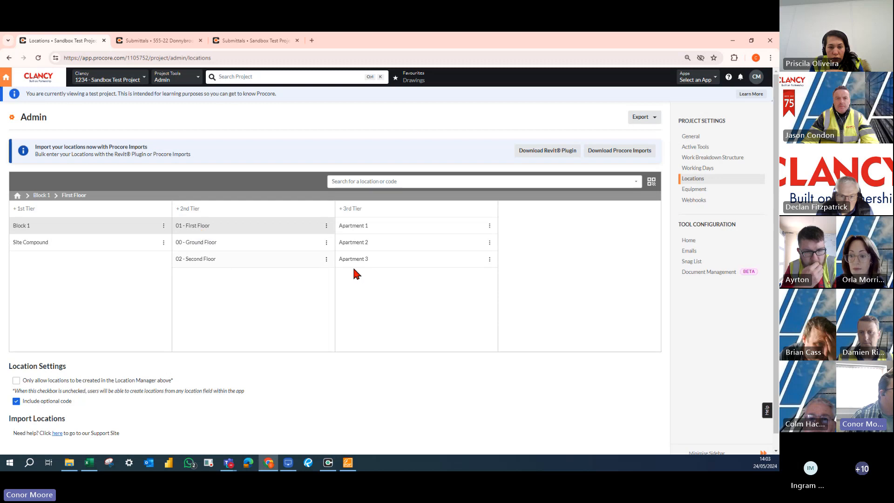
click(377, 230)
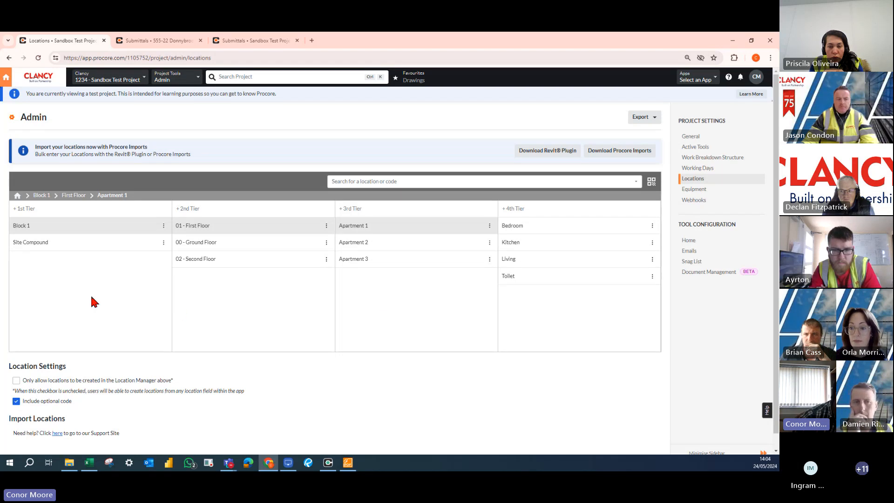
click(38, 248)
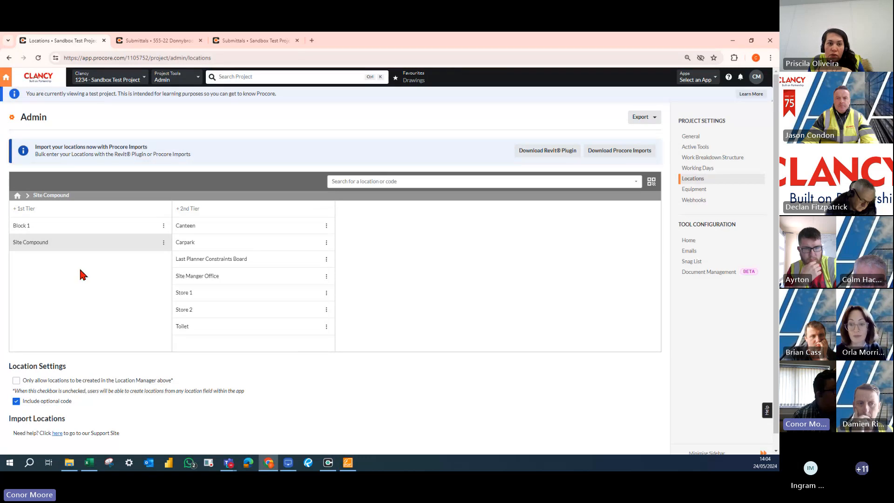
Add a first-tier location named Block 2.
click(34, 210)
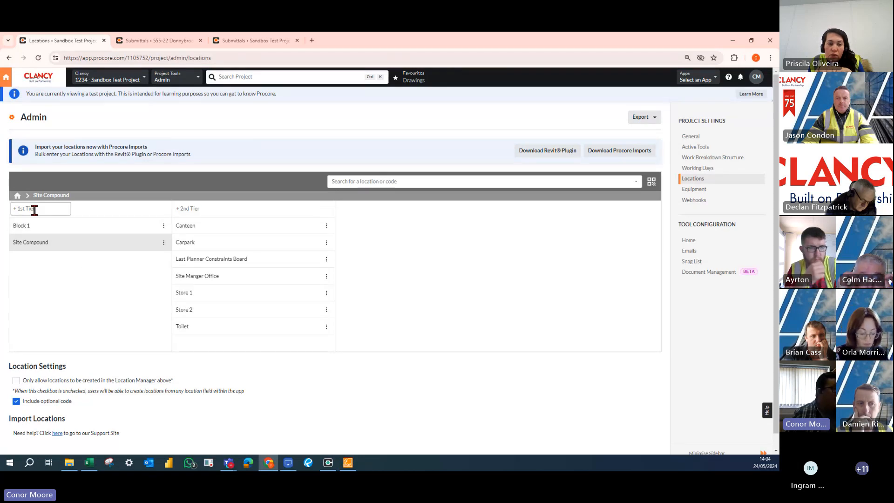
click(34, 210)
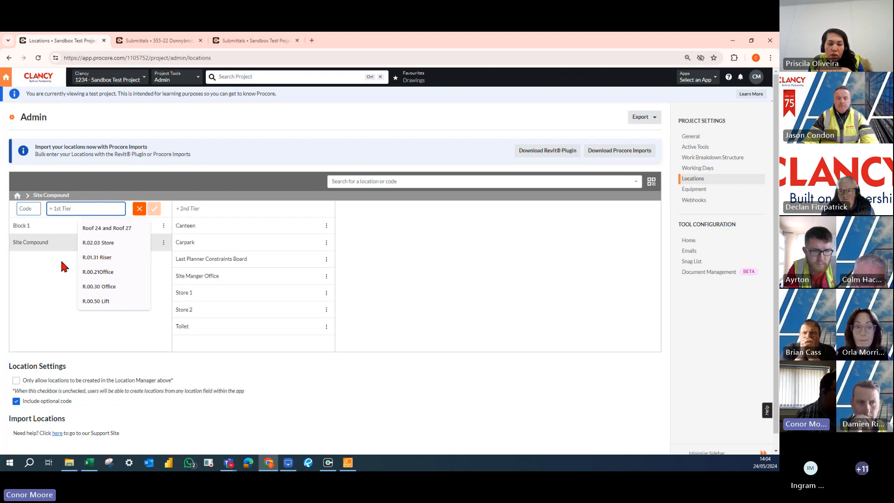
text(Bl)
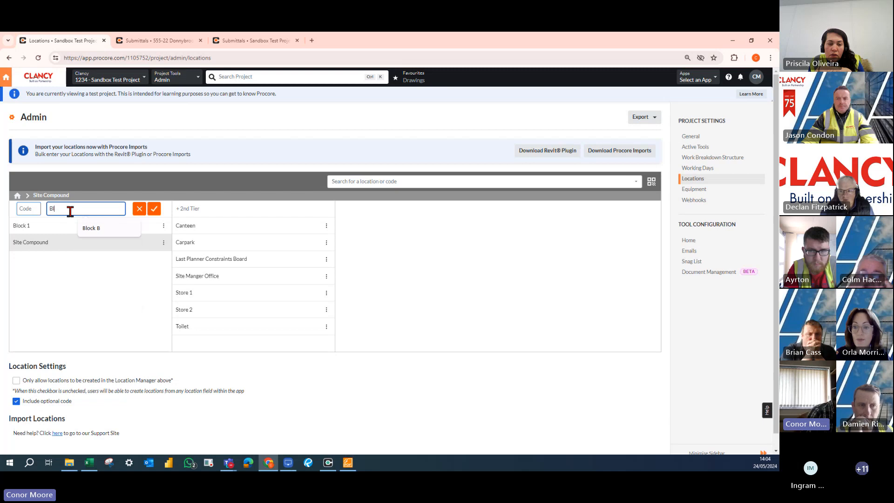
text(ock 2)
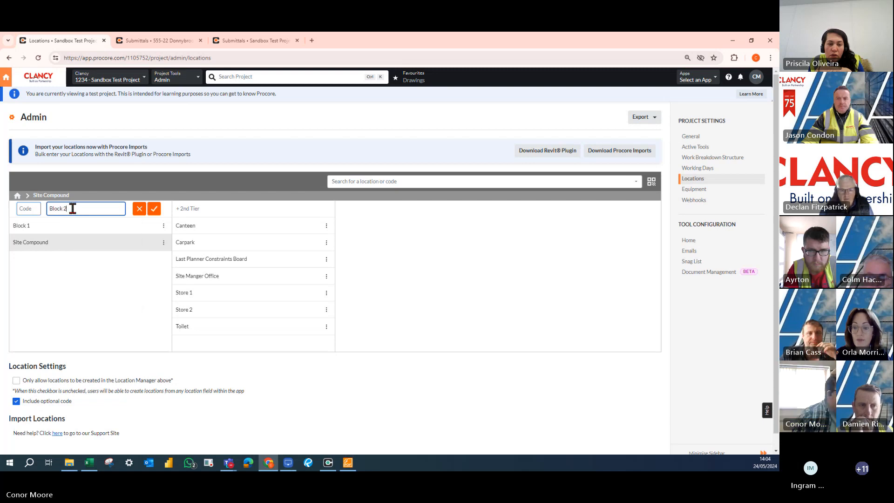
click(154, 209)
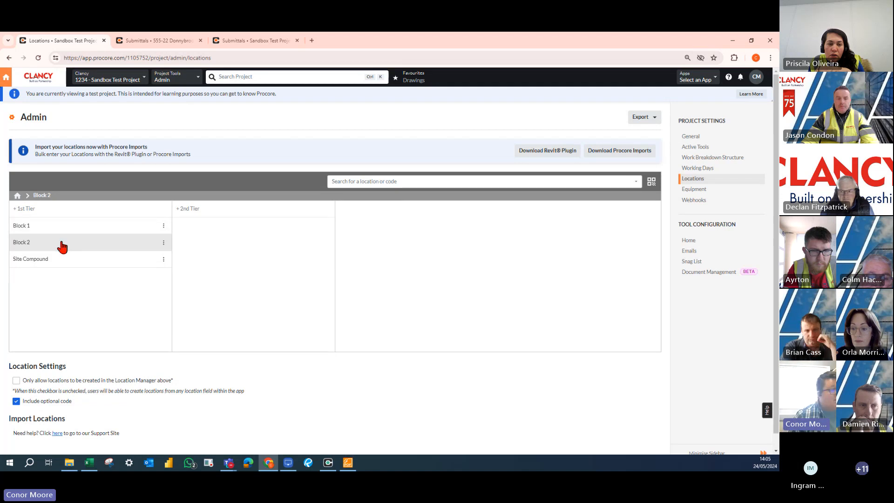
Add the second-tier locations Ground Floor and First Floor under Block 2.
click(199, 208)
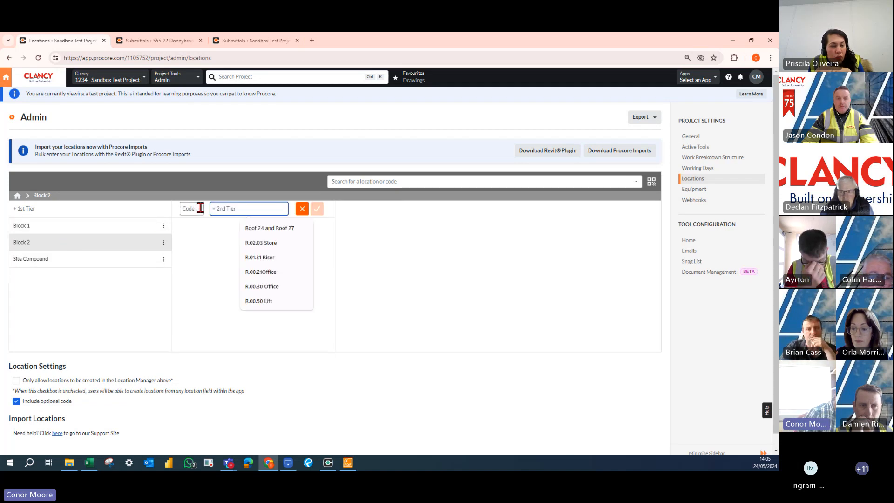
text(Ground Floor)
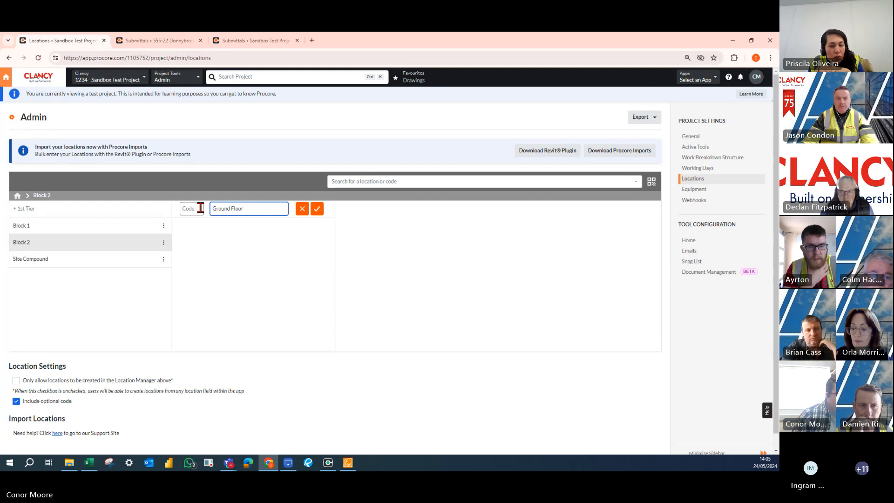
key(Return)
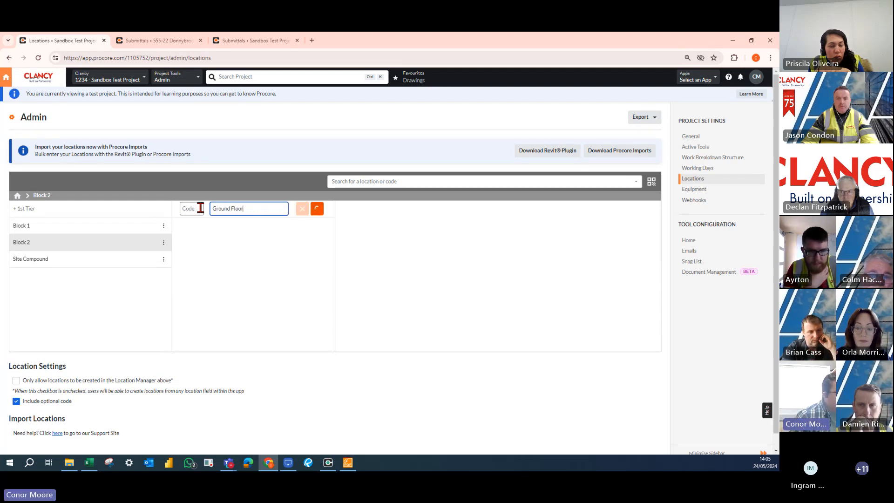
text(F)
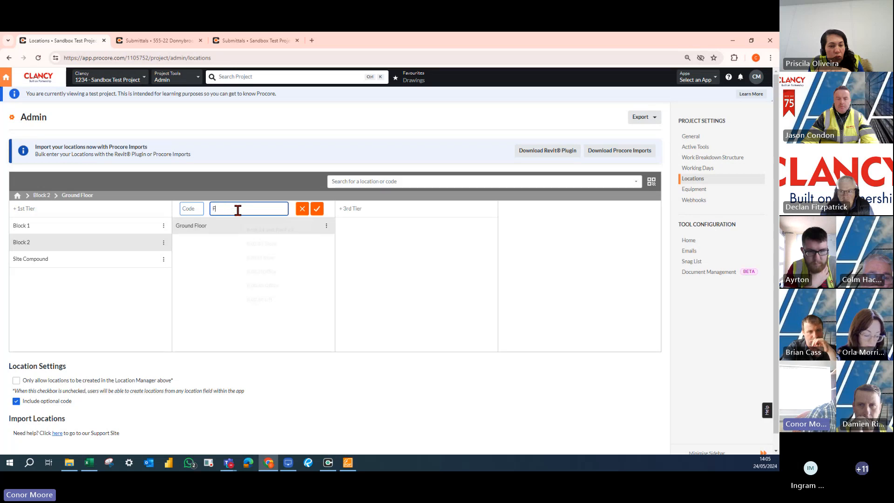
text(irst F)
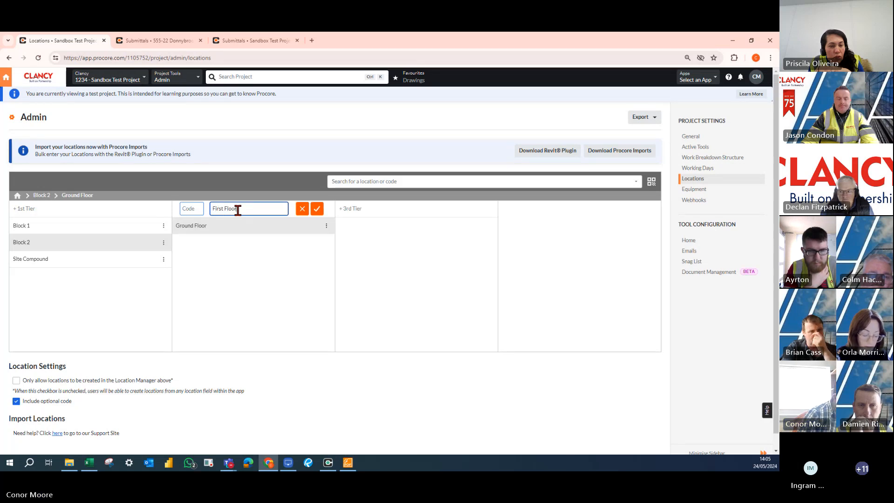
text(loor)
key(Return)
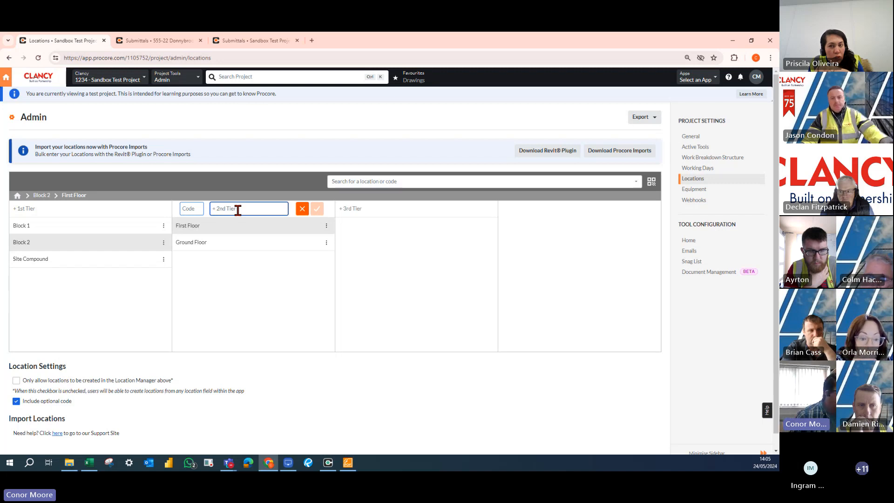
click(238, 210)
click(208, 282)
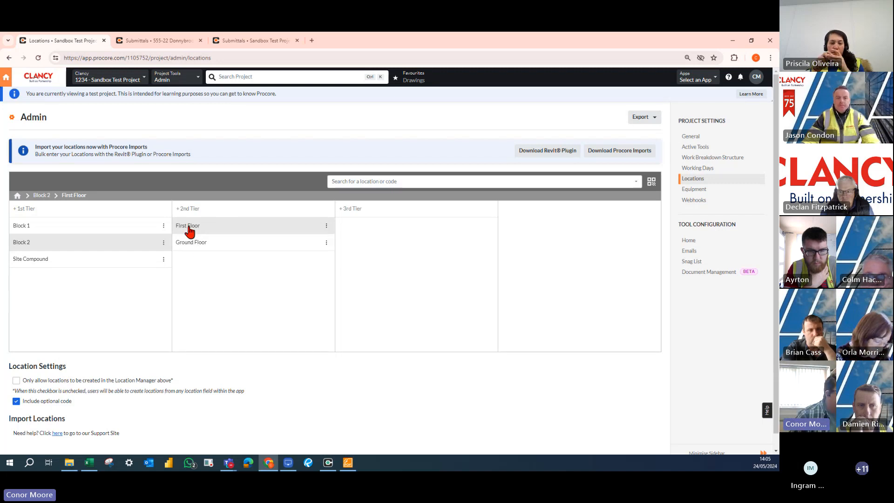
Add the third-tier locations Apt 55, Apt 56 and Apt 57 under Block 2's First Floor.
click(361, 210)
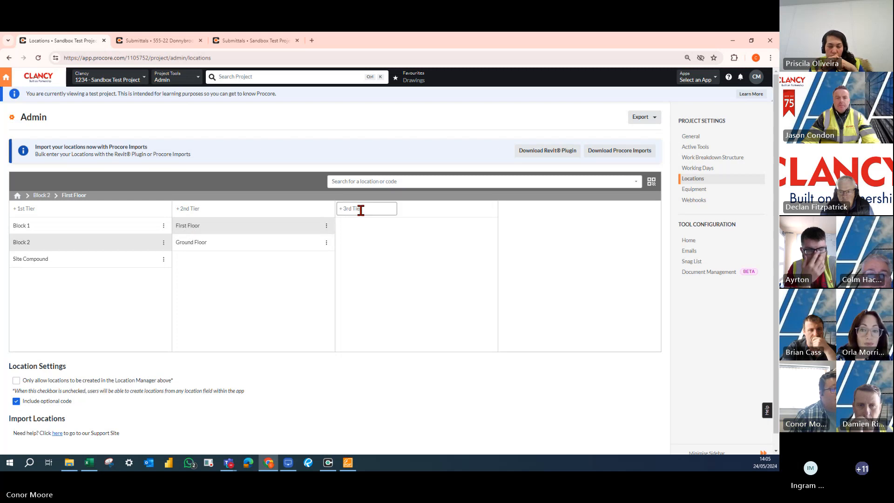
click(361, 209)
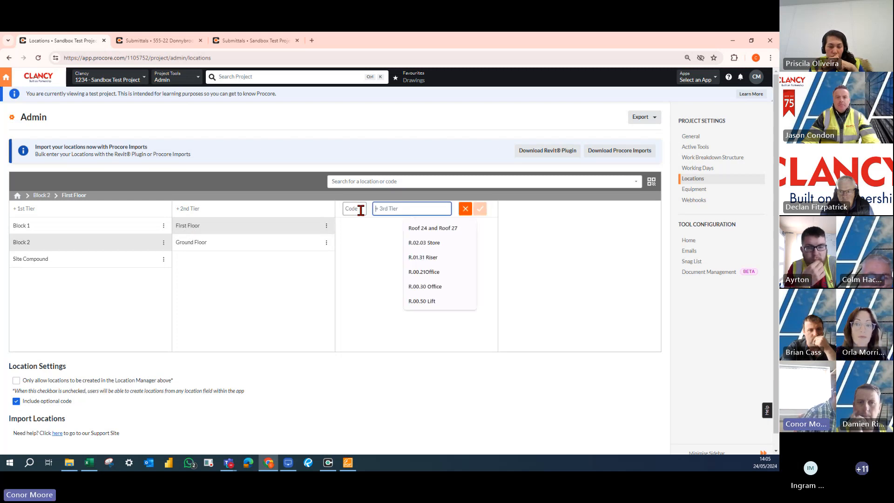
text(Apt 55)
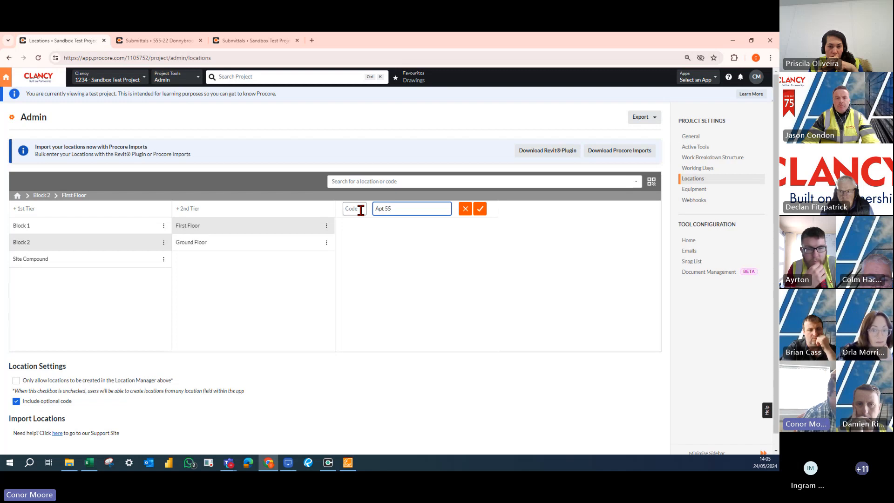
key(Return)
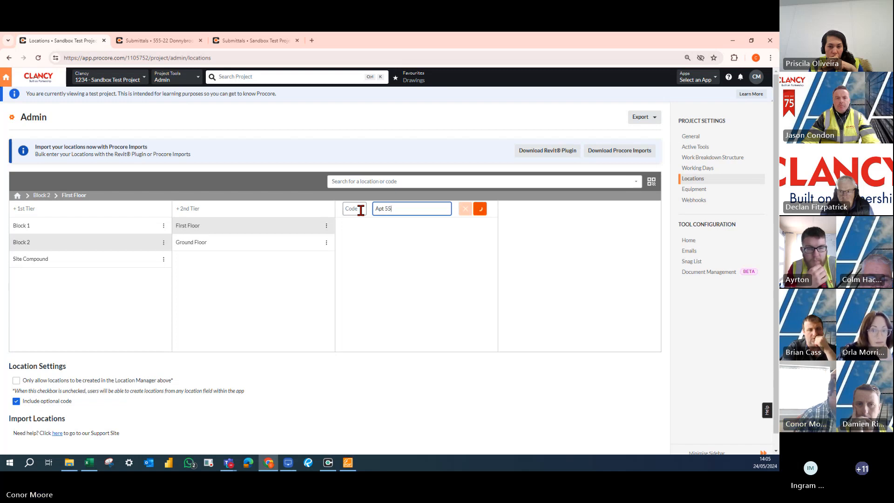
text(ap)
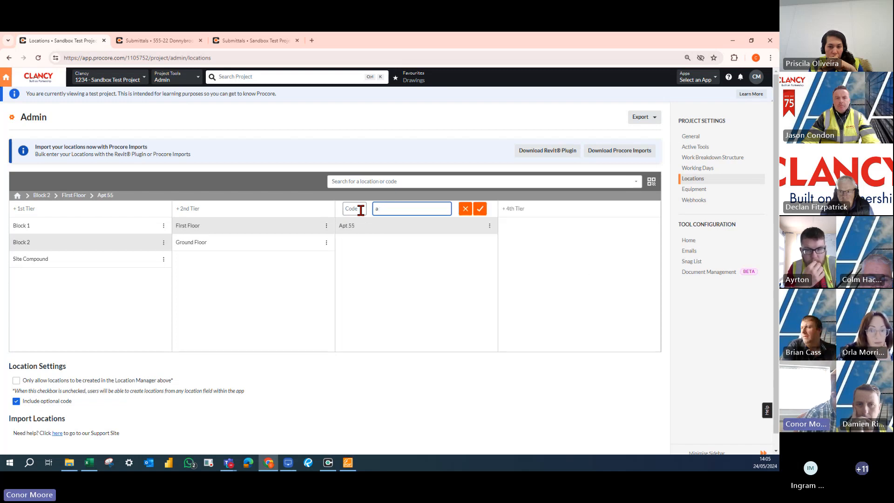
key(BackSpace)
text(Apt)
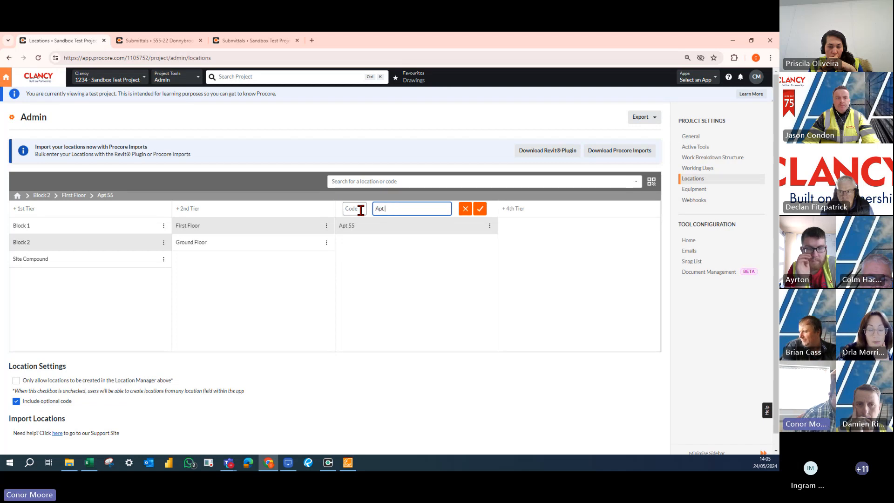
text( 56)
key(Return)
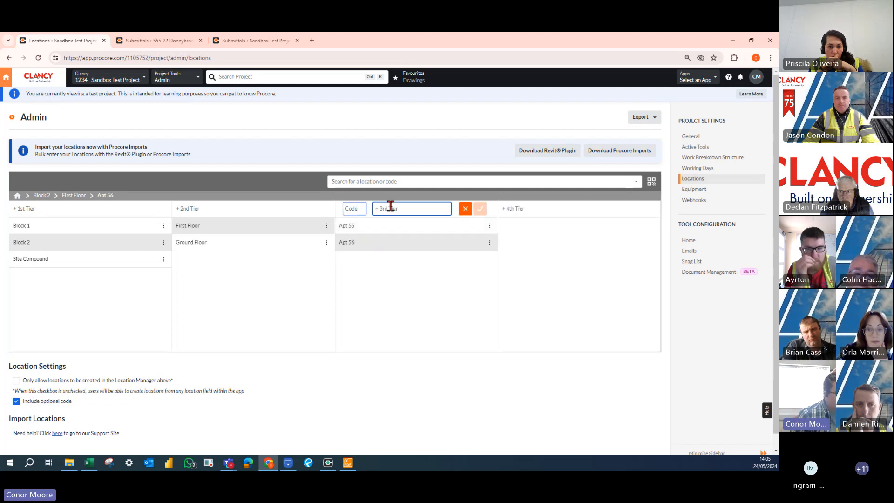
text(Apt)
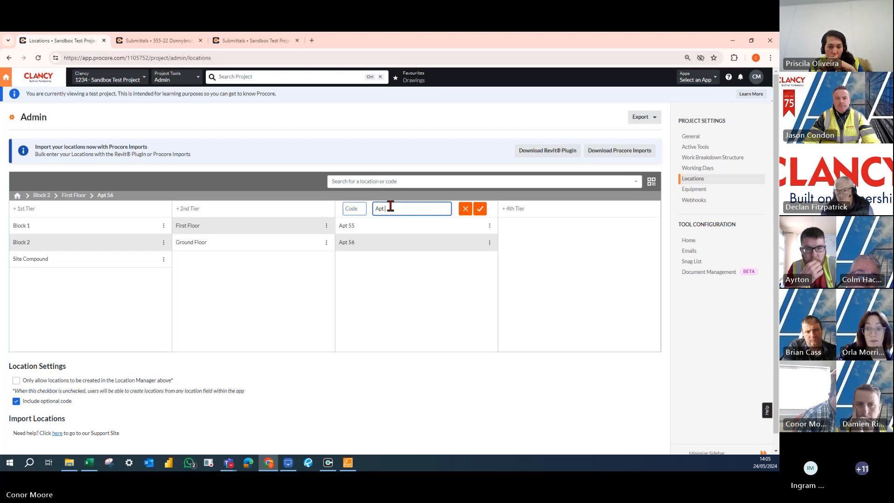
text( 57)
key(Return)
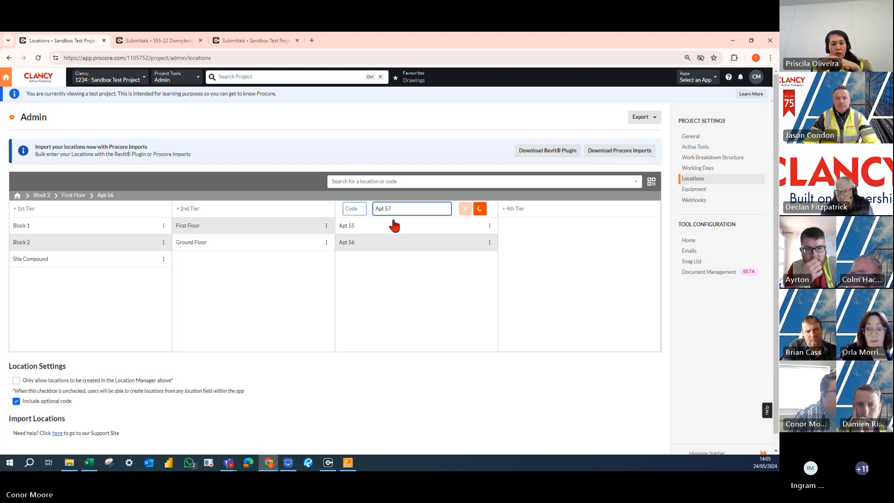
Add the fourth-tier locations Toilet and Living under Apt 55 on Block 2's First Floor.
click(387, 232)
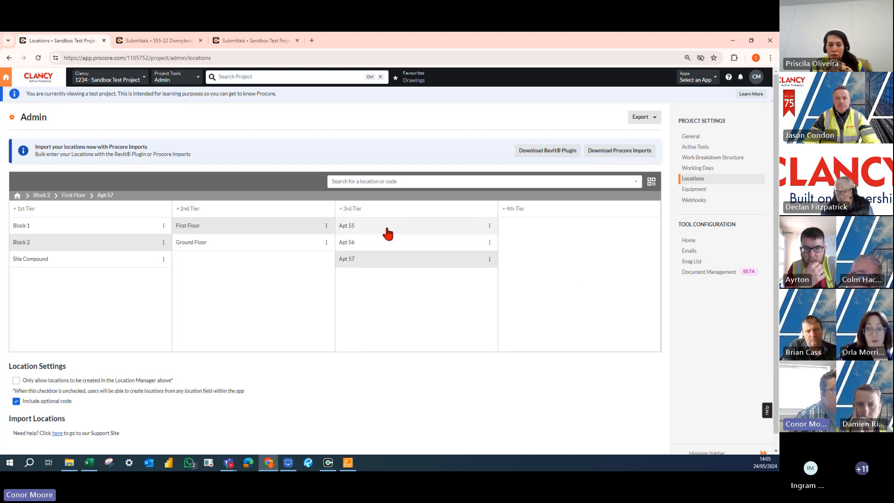
click(520, 209)
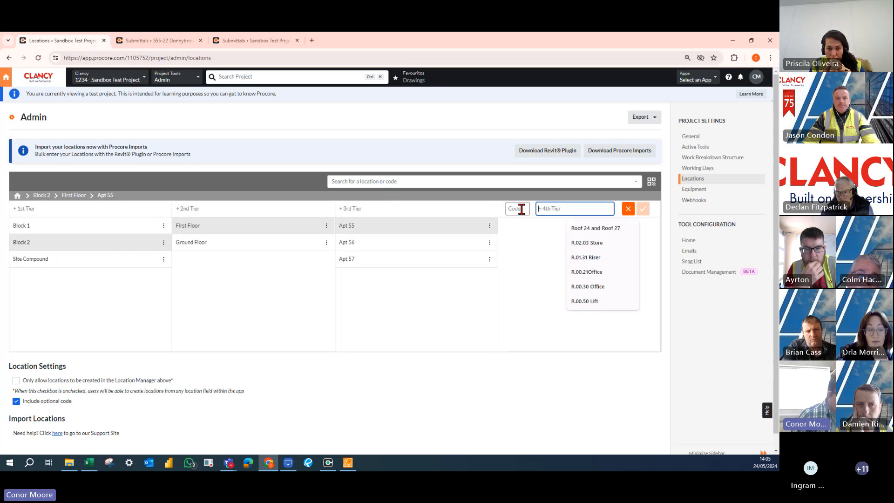
text(Toilet)
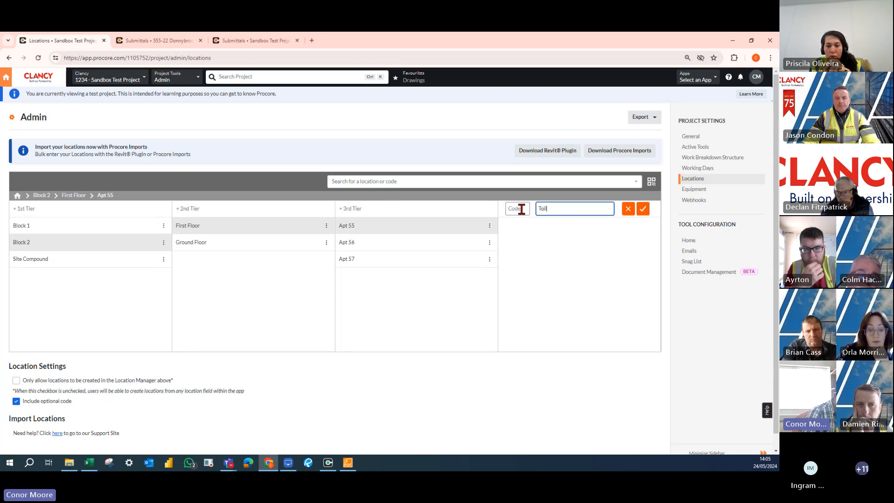
key(Return)
text(iving)
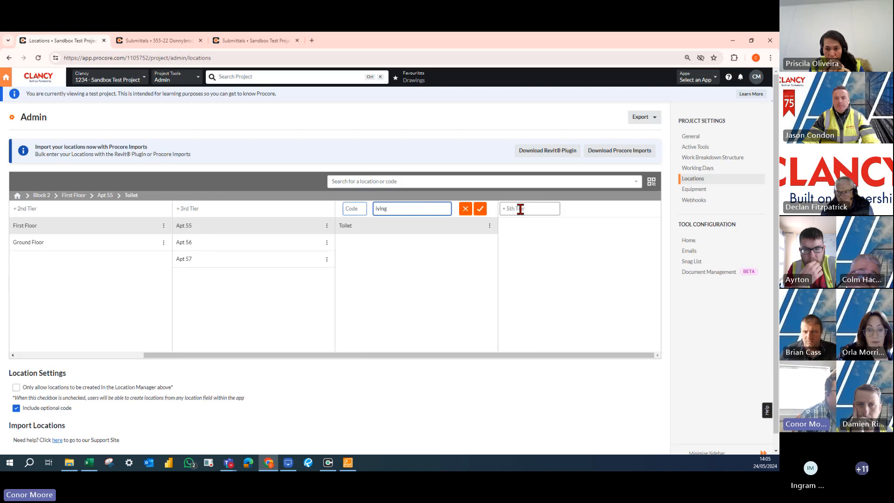
click(422, 262)
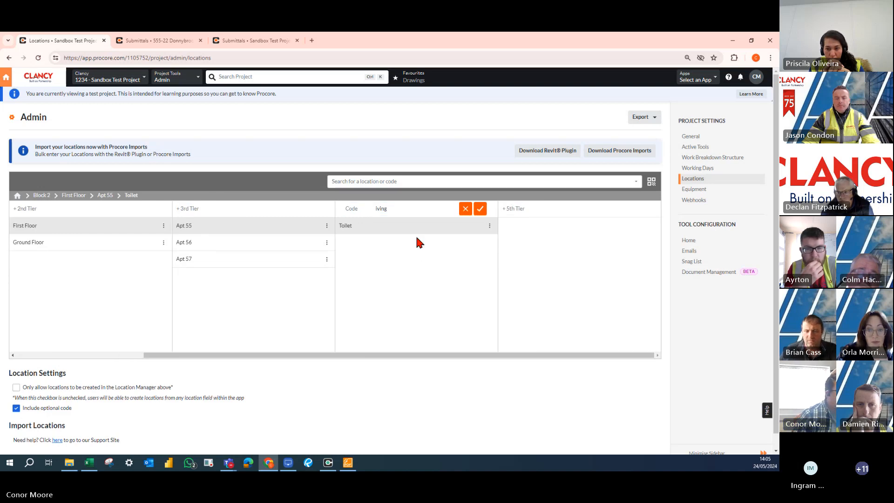
double_click(394, 211)
text(L)
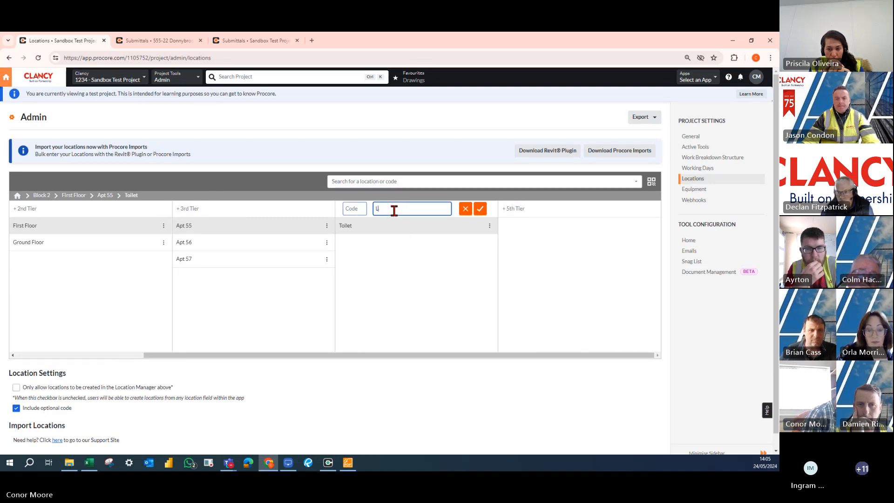
text(iving)
key(Return)
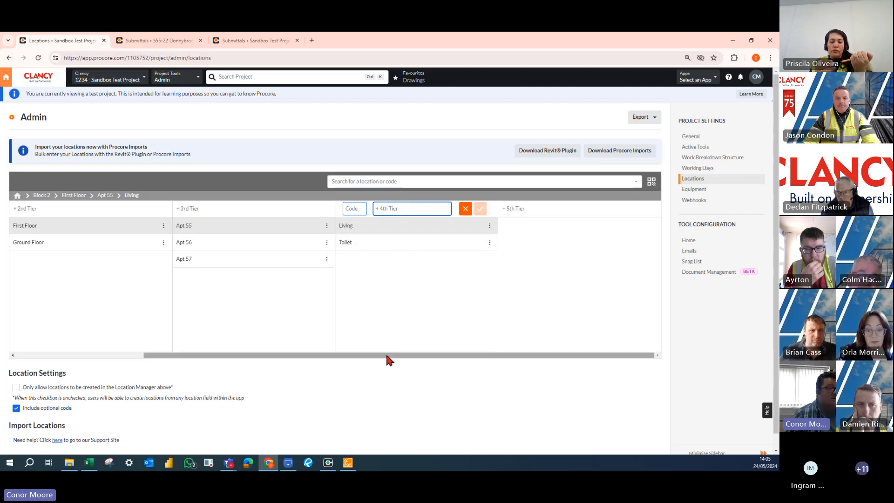
Switch to Excel, examine the Tier 1 to Tier 4 columns of the Locations Block 3 Madeupistan workbook, and close it.
drag(386, 353, 236, 348)
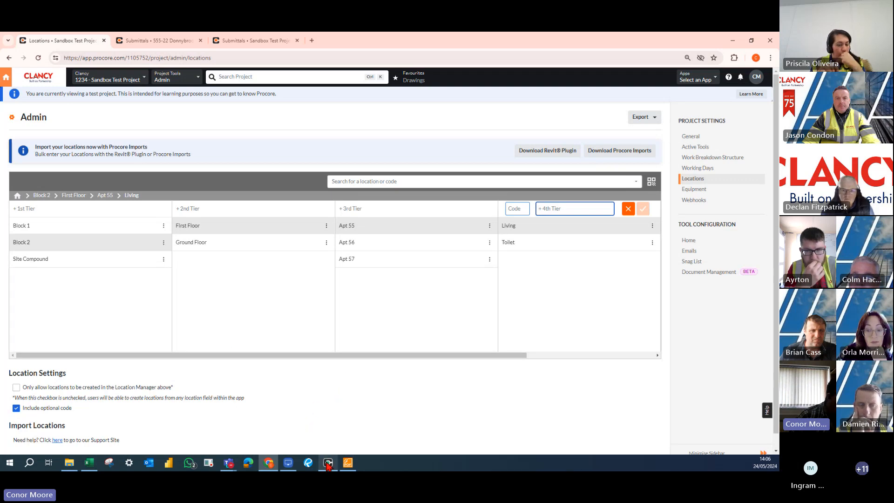
click(453, 417)
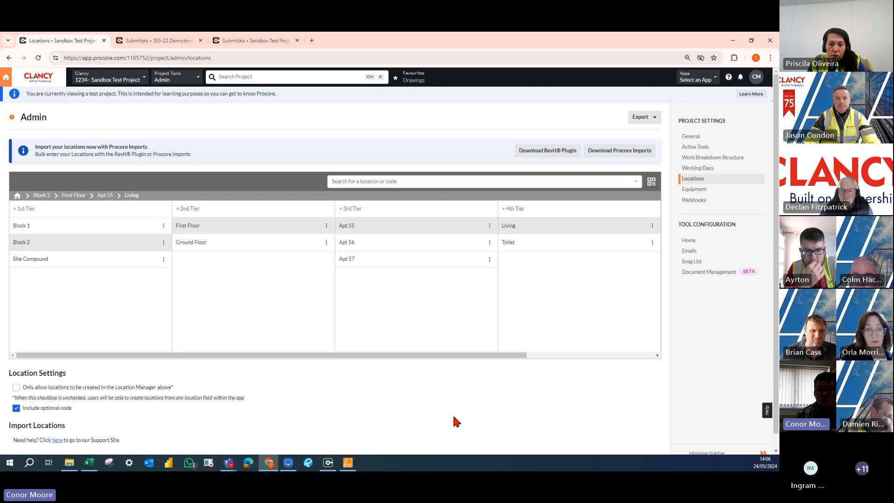
click(88, 464)
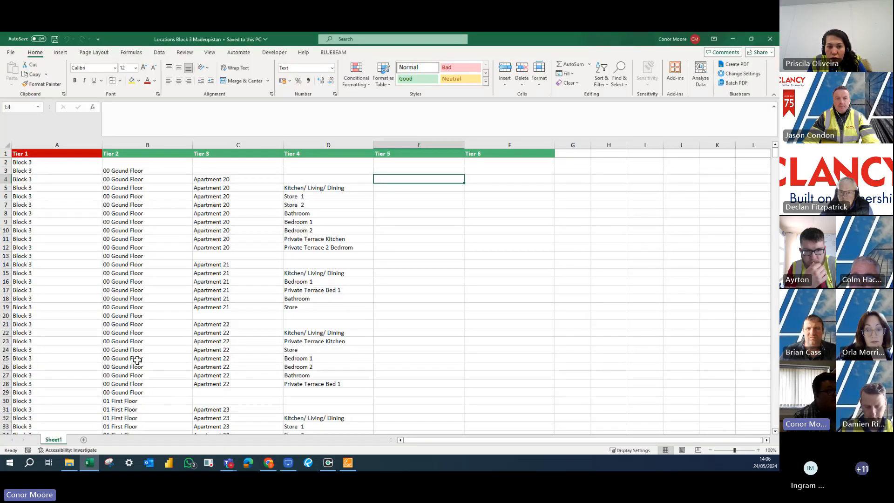
drag(37, 162, 39, 388)
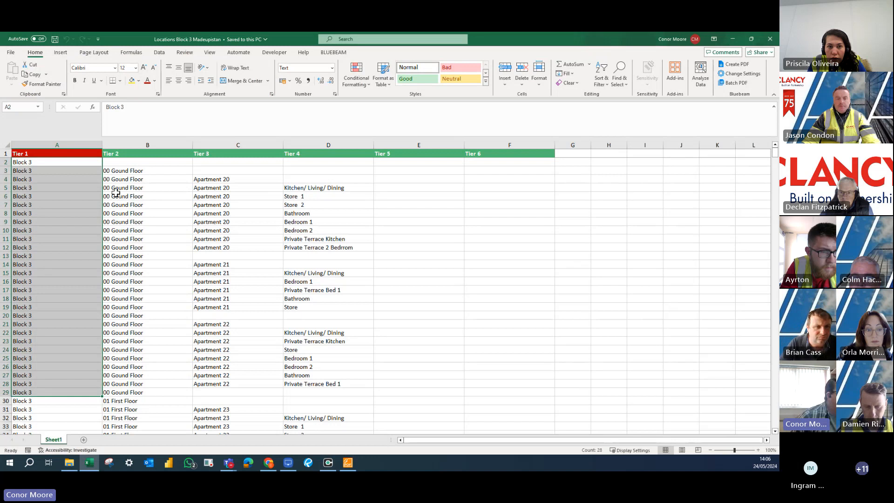
drag(121, 168, 130, 230)
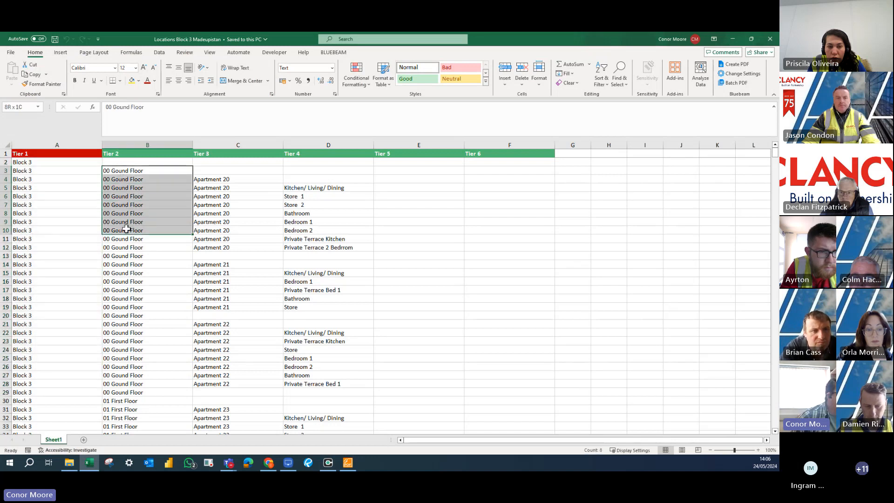
mouse_move(193, 233)
mouse_down()
mouse_move(192, 274)
mouse_move(191, 233)
mouse_up()
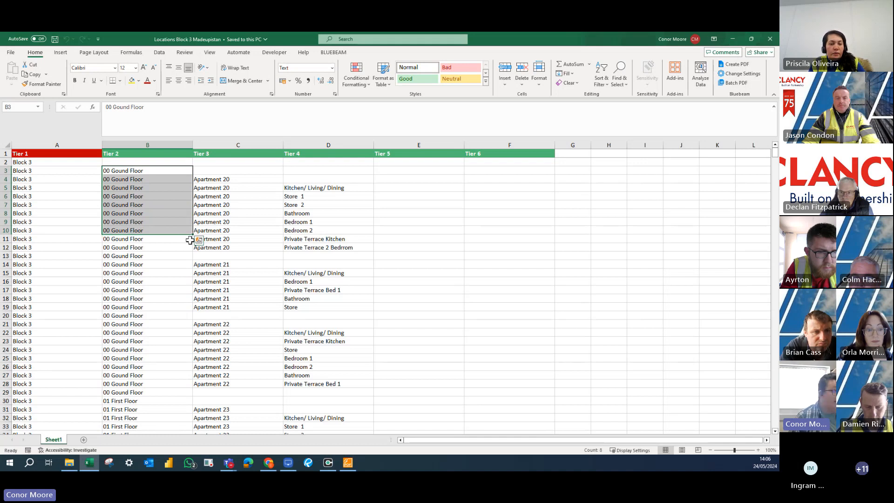
click(220, 179)
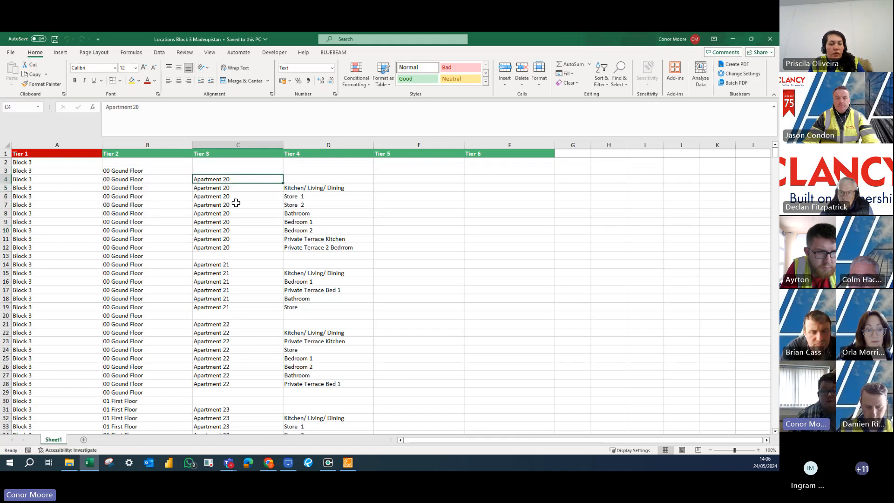
click(316, 188)
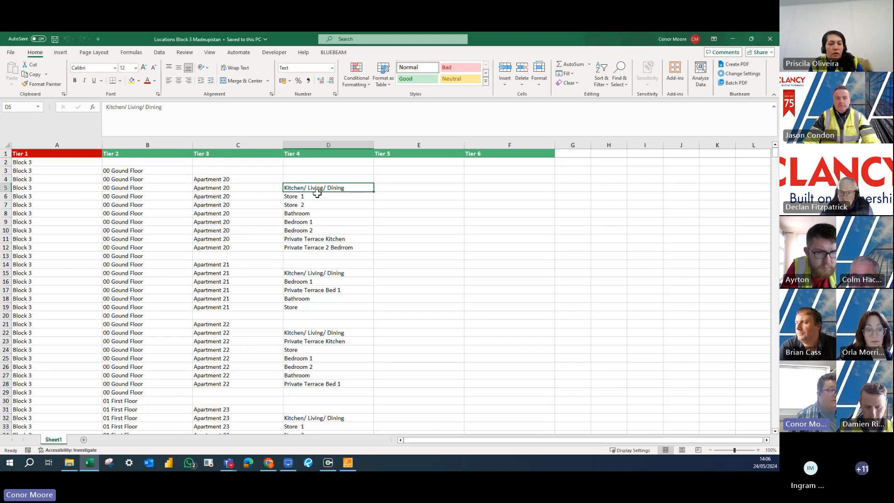
click(318, 206)
click(474, 239)
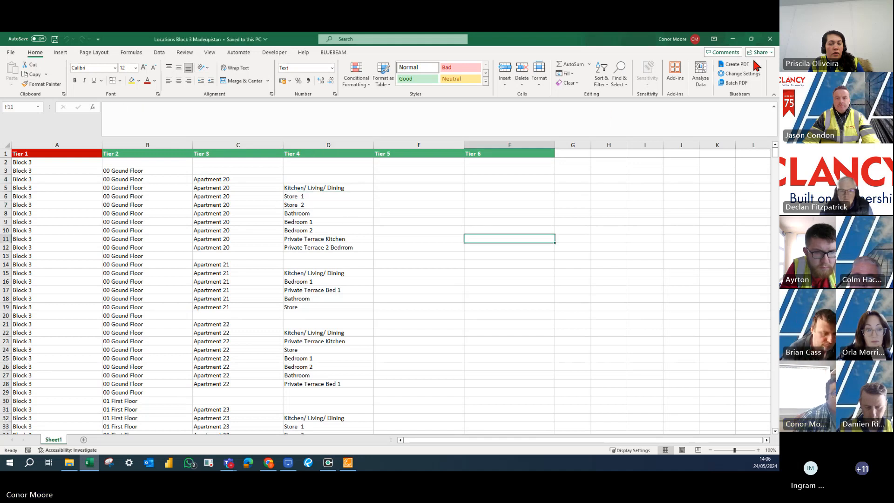
click(770, 42)
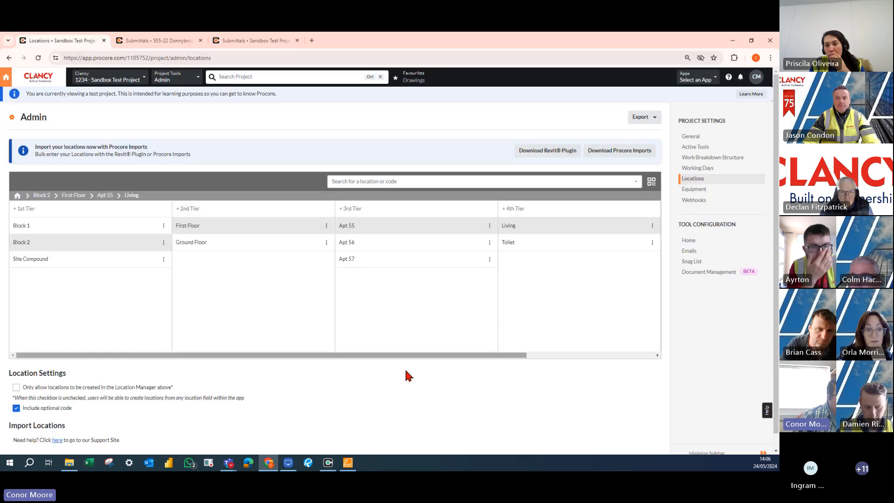
Switch to Procore Imports, start adding new locations, and process Locations Block 3 Madeupistan.xlsx as the completed template.
click(328, 463)
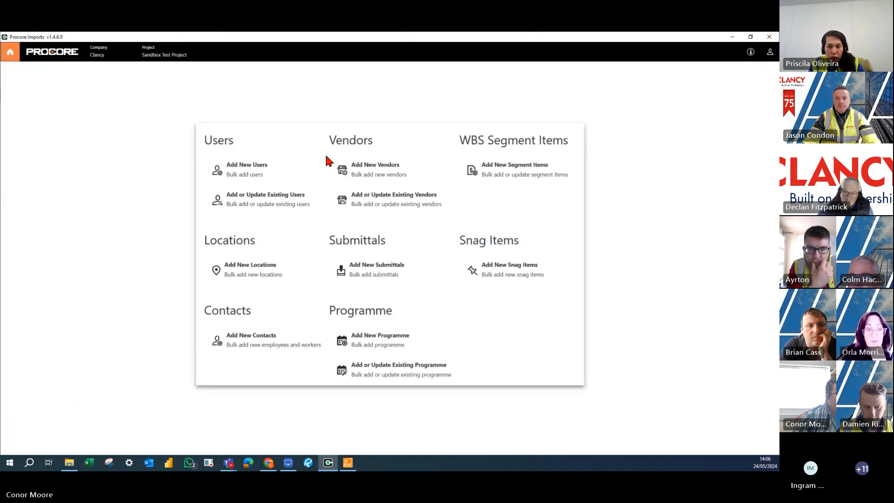
mouse_move(331, 465)
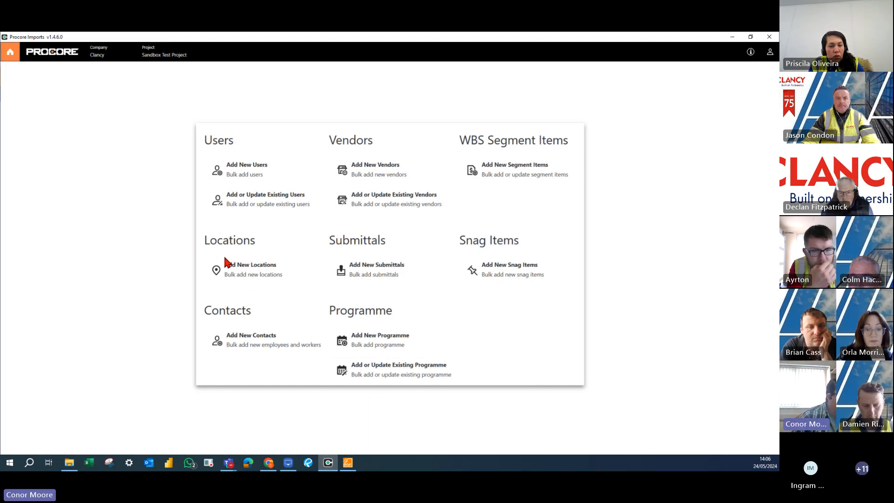
click(244, 269)
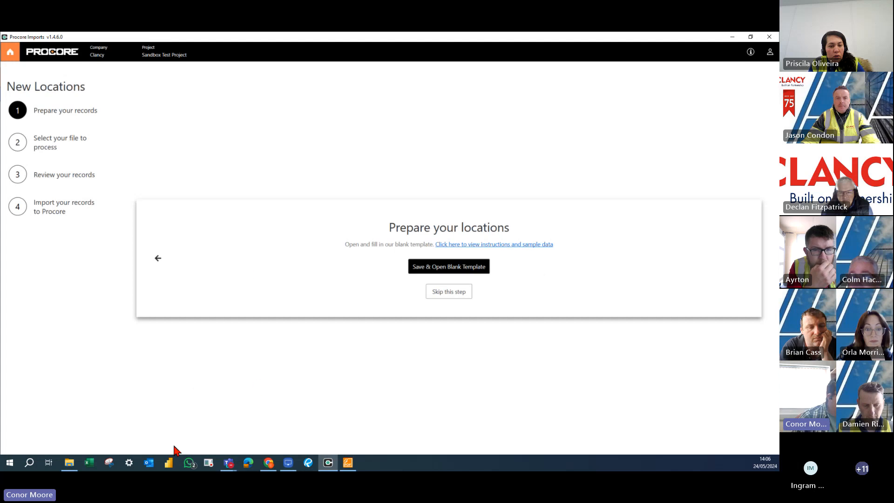
click(69, 462)
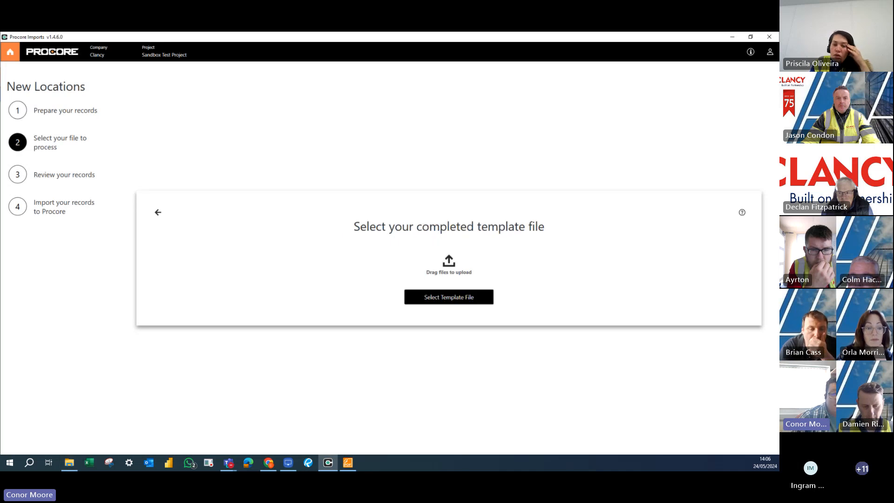
drag(678, 270, 480, 273)
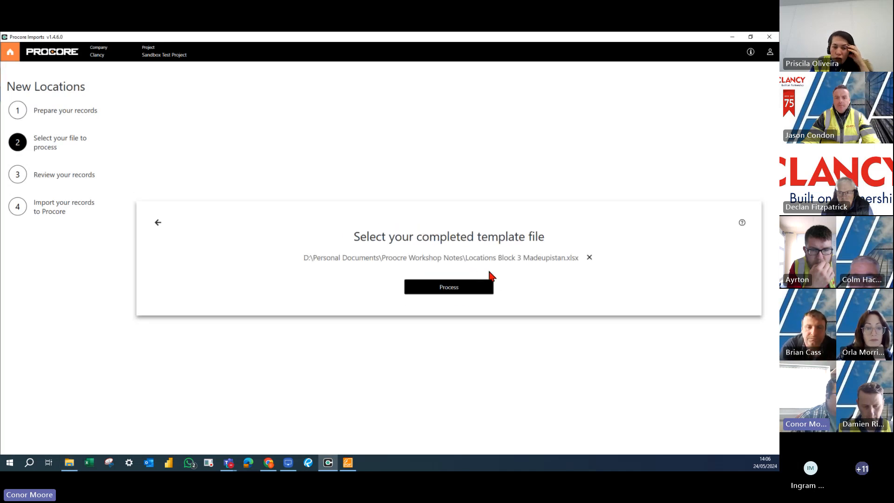
click(451, 291)
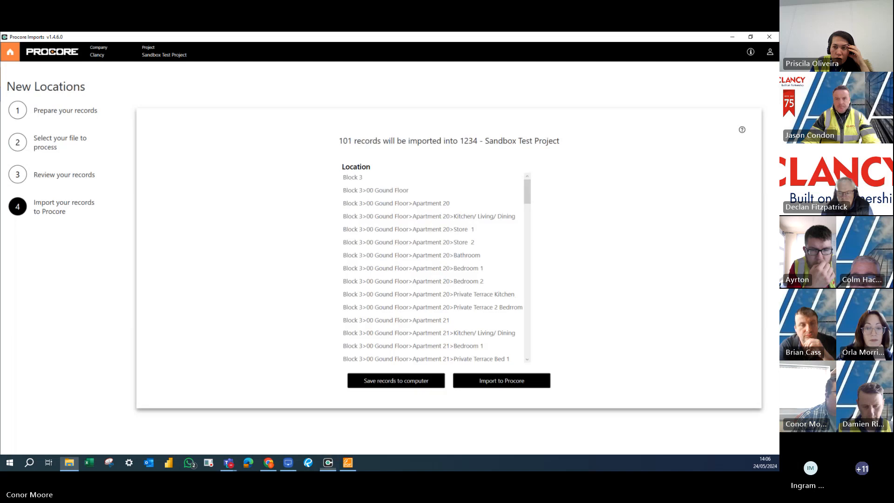
Import the processed Block 3 location records into the Sandbox Test Project and finish the import.
drag(347, 176, 446, 245)
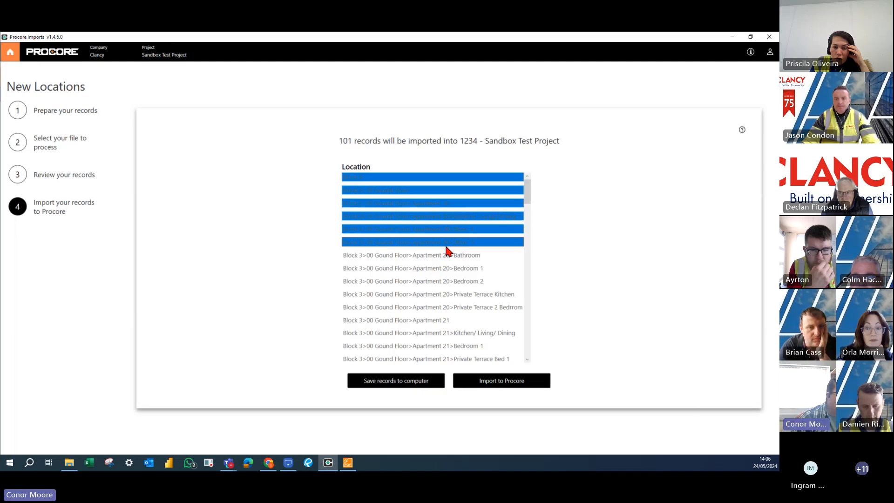
click(454, 255)
click(515, 385)
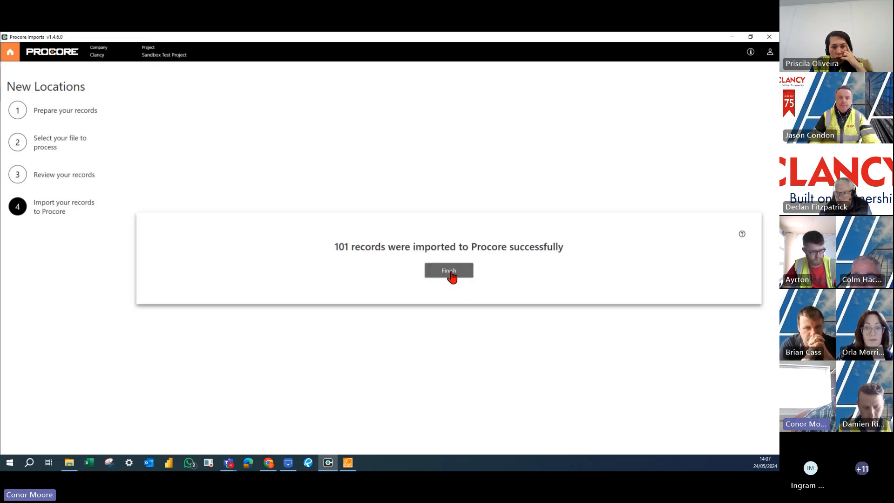
click(451, 273)
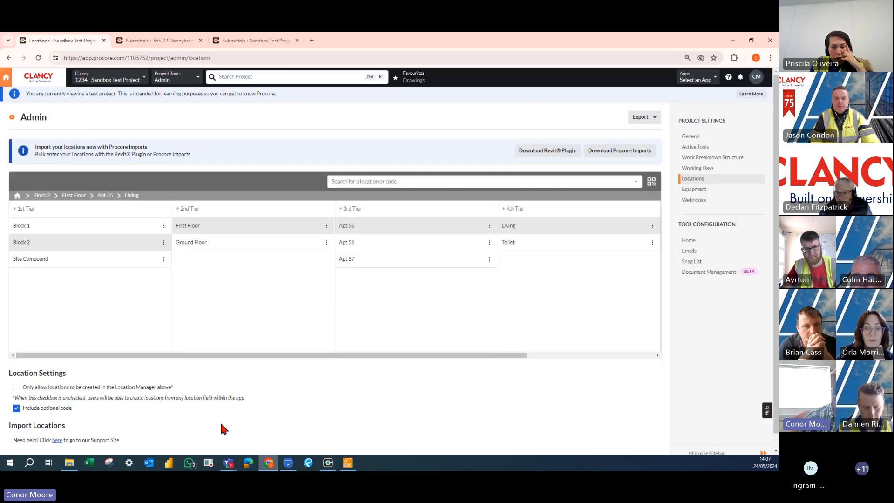
Switch to Chrome, reload the project's locations, and examine Block 3 down to the rooms of Apartment 20 on 00 Gound Floor.
click(269, 462)
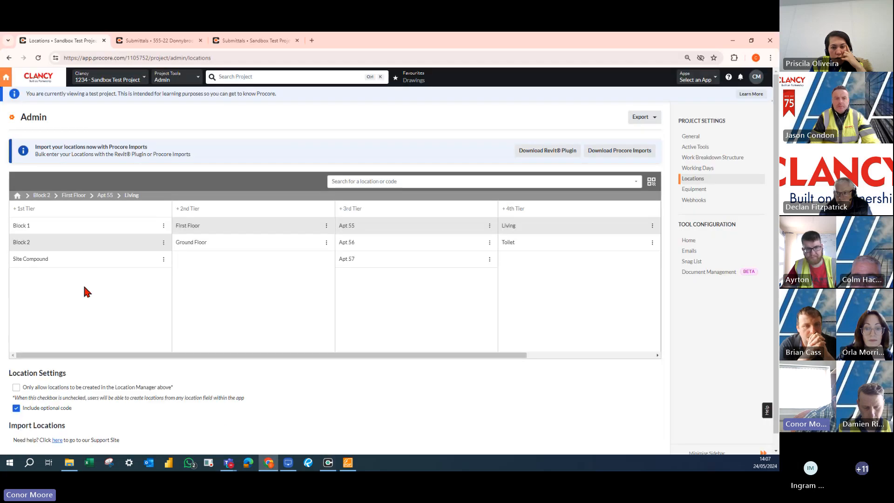
click(40, 58)
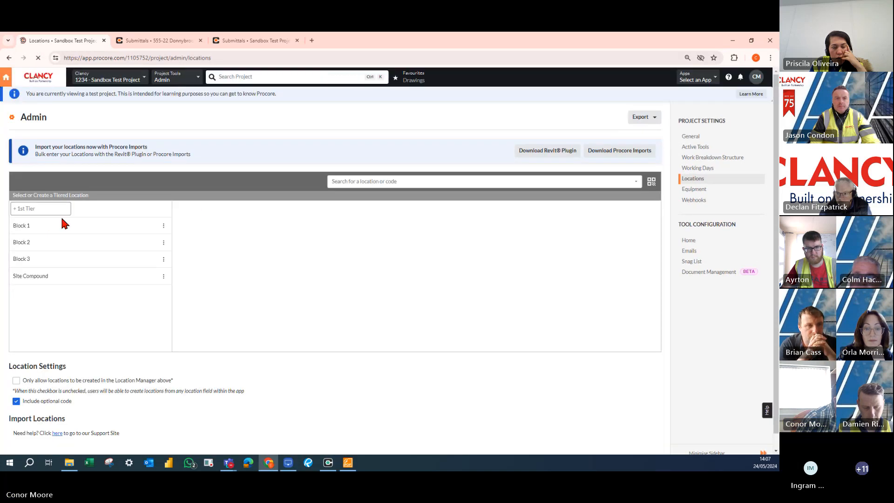
click(30, 259)
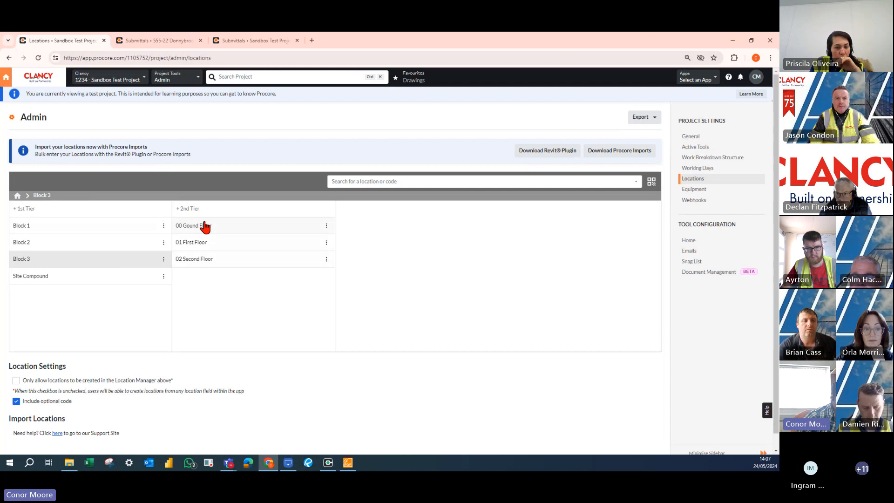
click(205, 229)
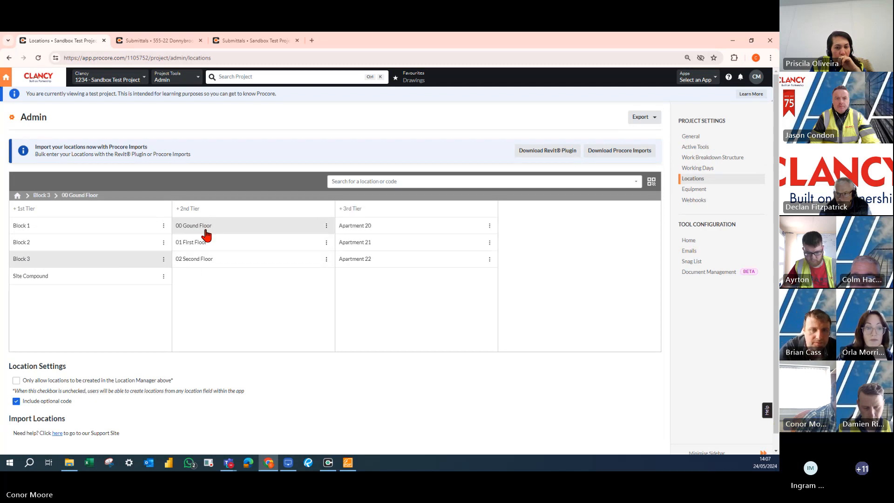
click(352, 228)
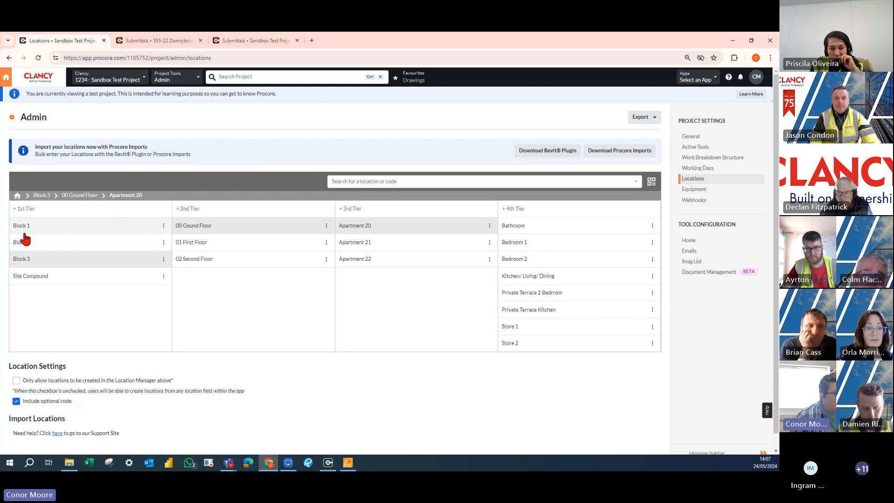
Open the QR code print options for Block 1 and include each sublocation under it.
click(100, 228)
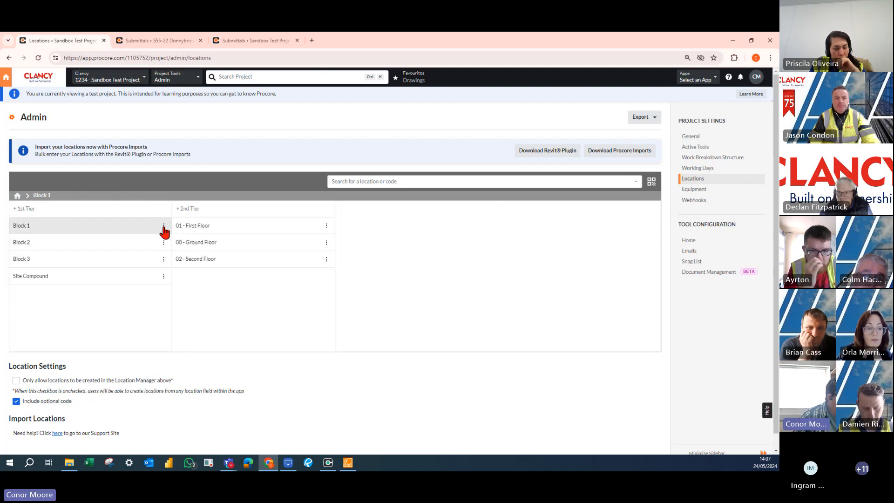
click(163, 226)
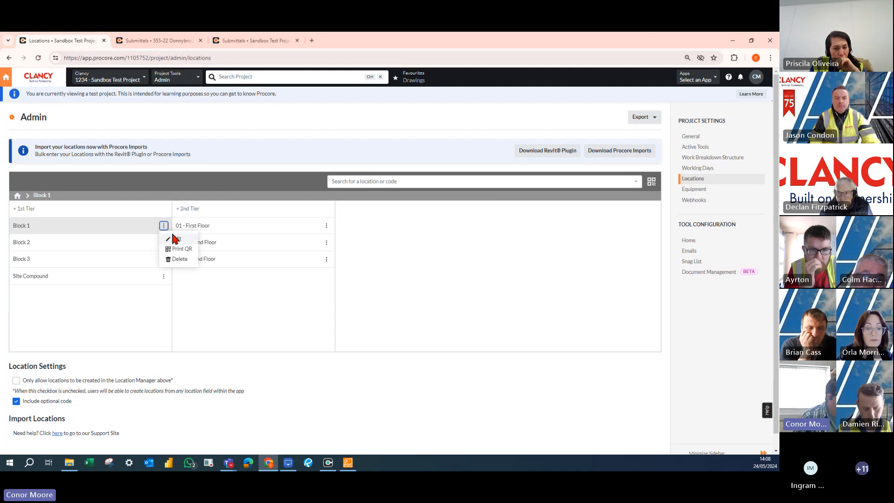
click(181, 249)
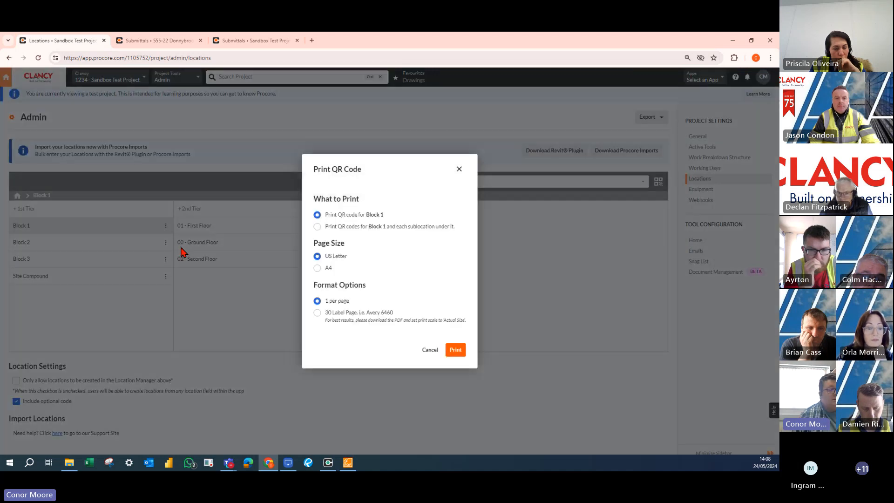
drag(360, 215, 383, 215)
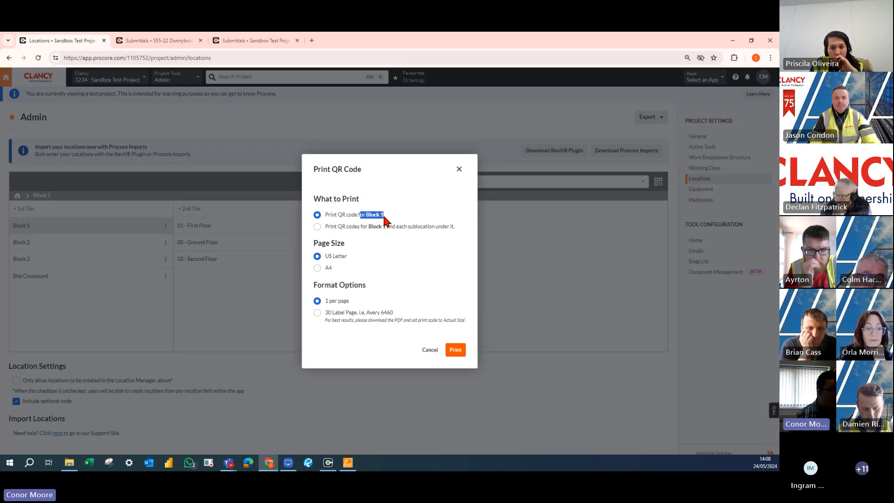
drag(349, 228, 397, 228)
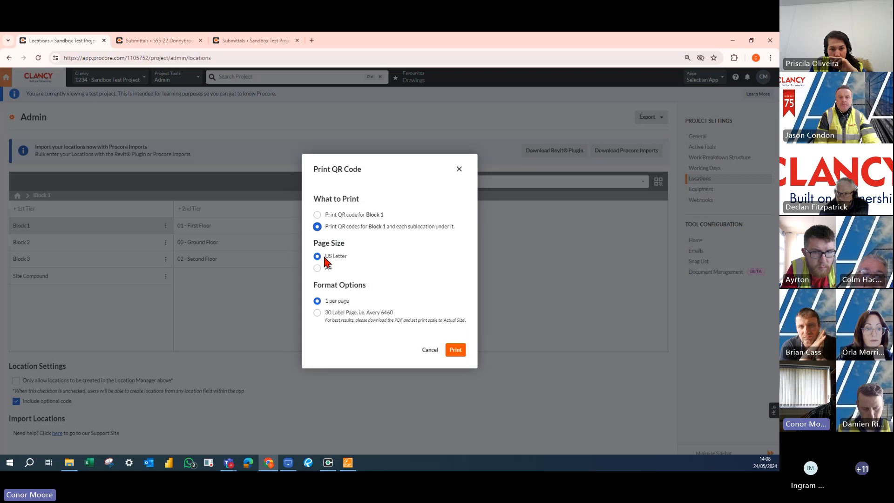
Set the QR code print format to the 30 Label Page option, Avery 6460.
drag(326, 255, 347, 258)
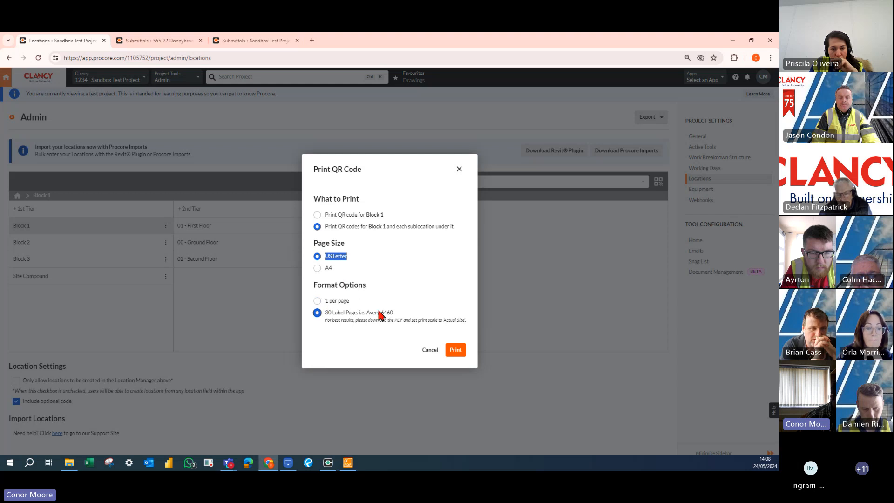
drag(378, 311, 393, 311)
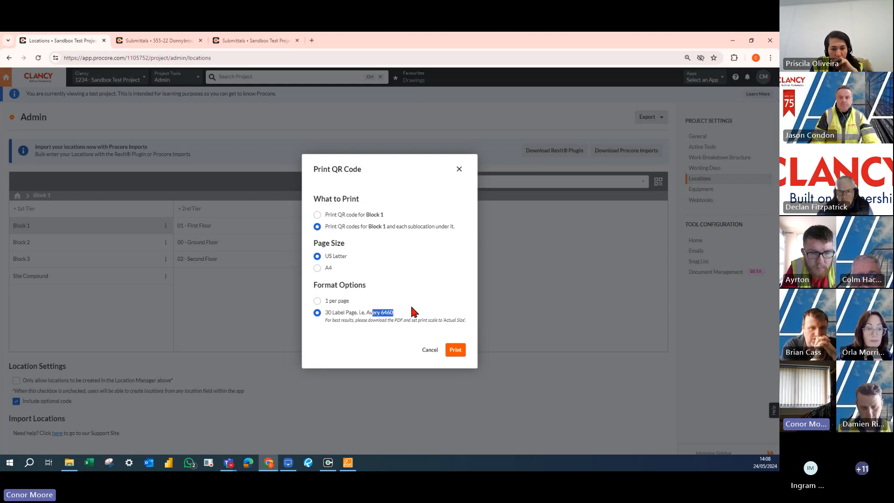
click(410, 308)
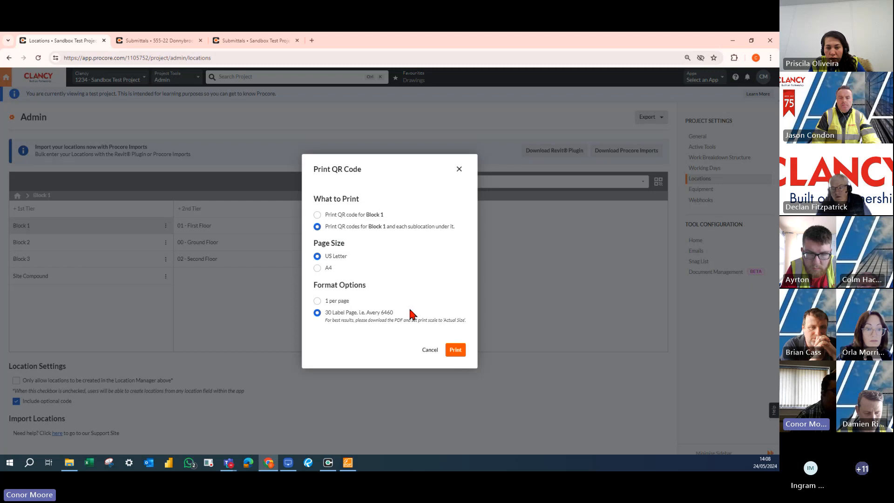
drag(388, 314, 384, 313)
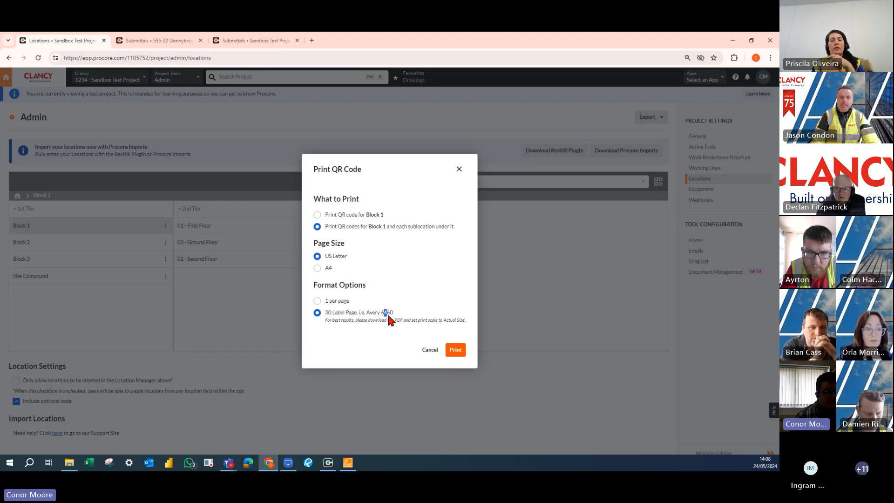
triple_click(388, 316)
click(396, 315)
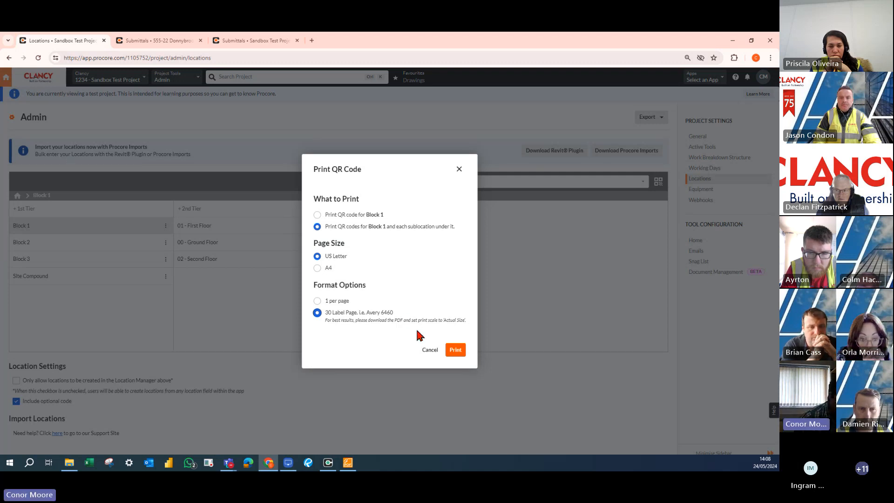
Set the QR code printout to 1 per page on A4.
click(317, 301)
click(317, 268)
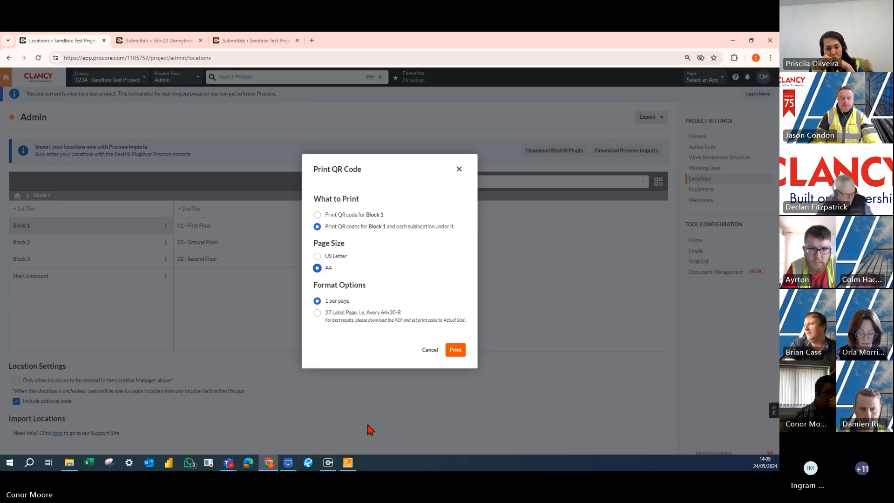
Choose the label page format for the Block 1 QR codes and set the page size to US Letter.
click(320, 314)
click(318, 256)
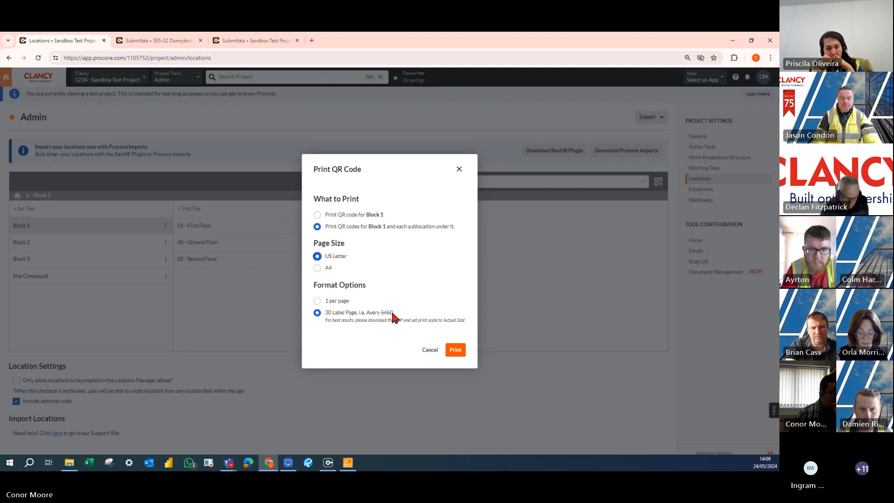
Switch to Foxit Reader and examine the location names and paths on the labels in QR Codes Demo 30.pdf.
click(348, 462)
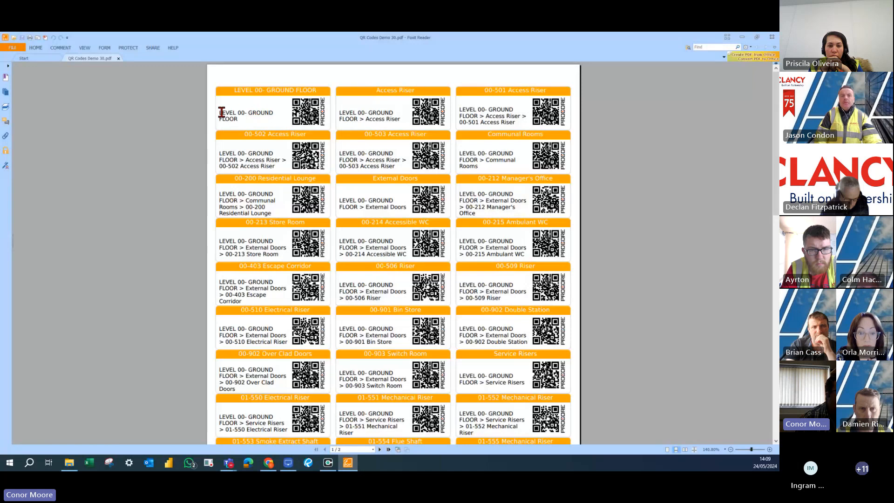
drag(219, 113, 249, 117)
click(249, 118)
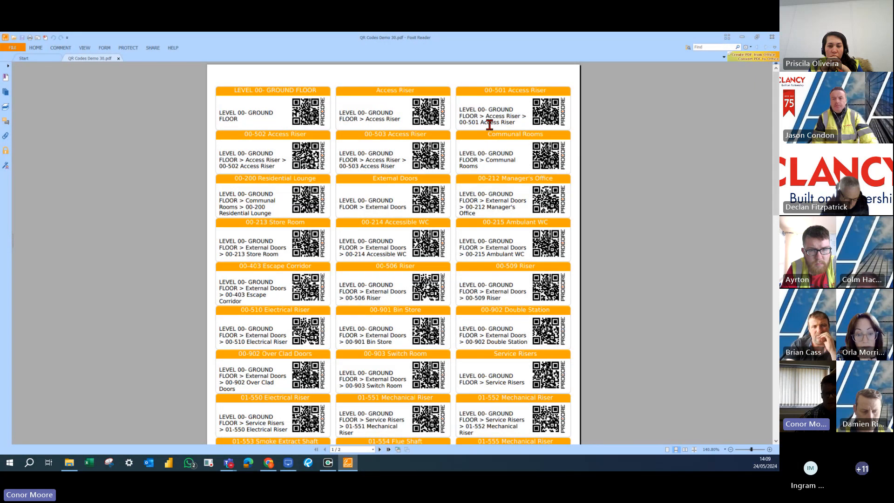
Return to Procore in Chrome and close the QR code print options without printing.
click(742, 37)
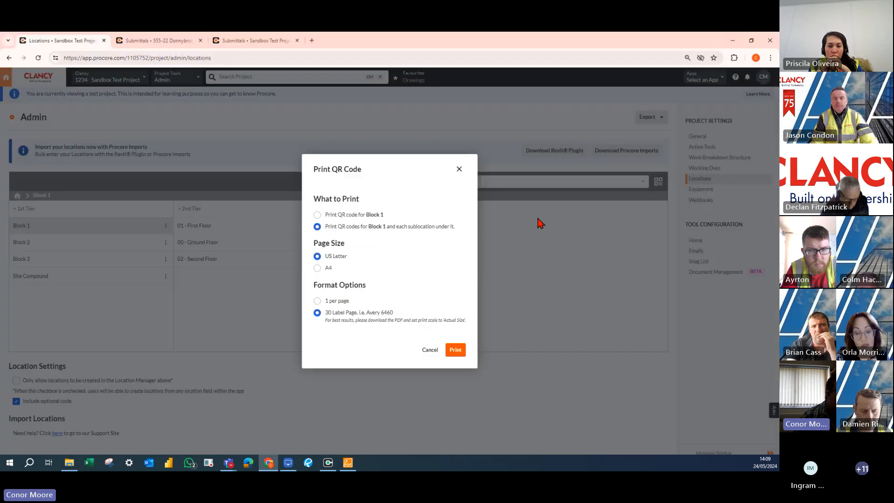
click(459, 169)
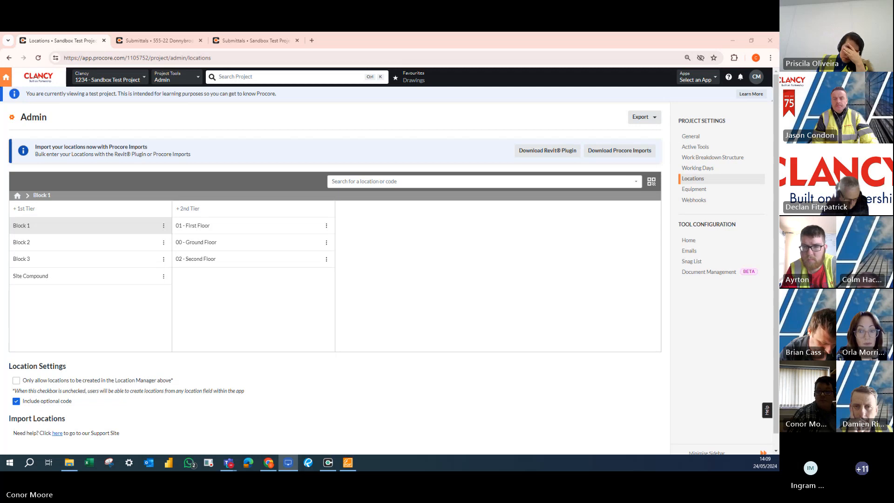
Maximise the LonelyScreen AirPlay Receiver to view the mirrored device, and minimise it to return to Procore in Chrome.
drag(388, 37, 391, 33)
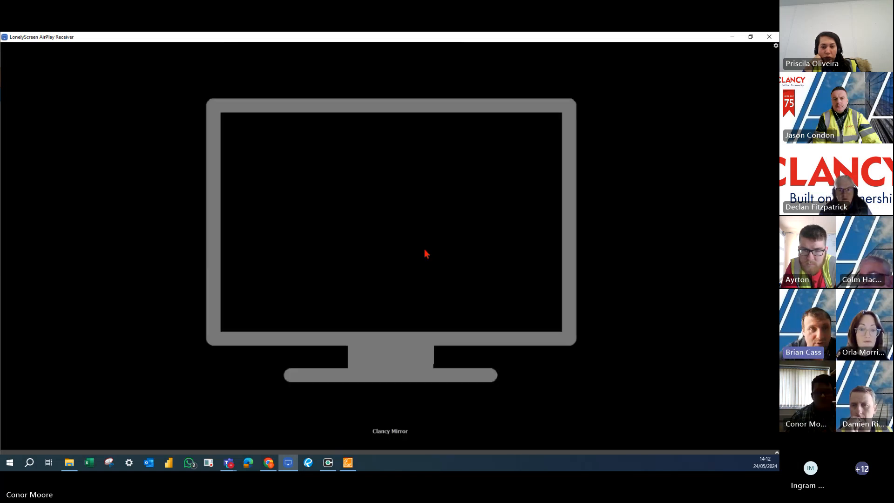
click(732, 36)
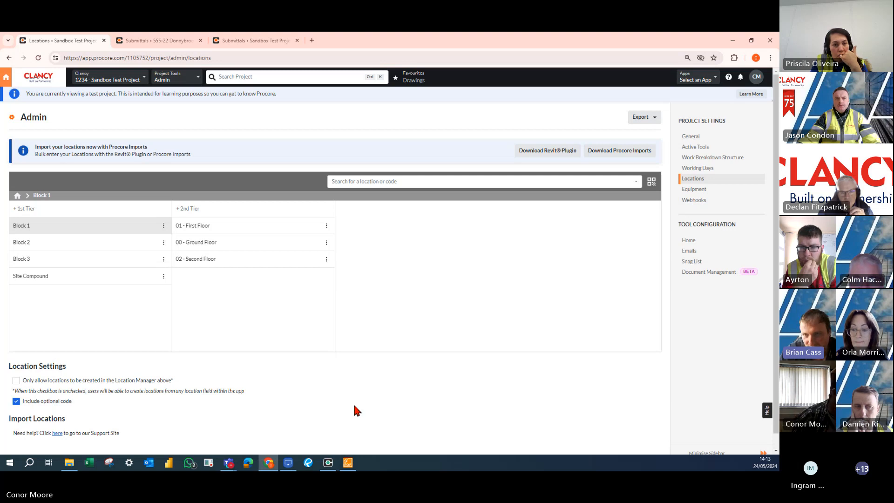
Open the second-tier locations under Site Compound.
click(84, 279)
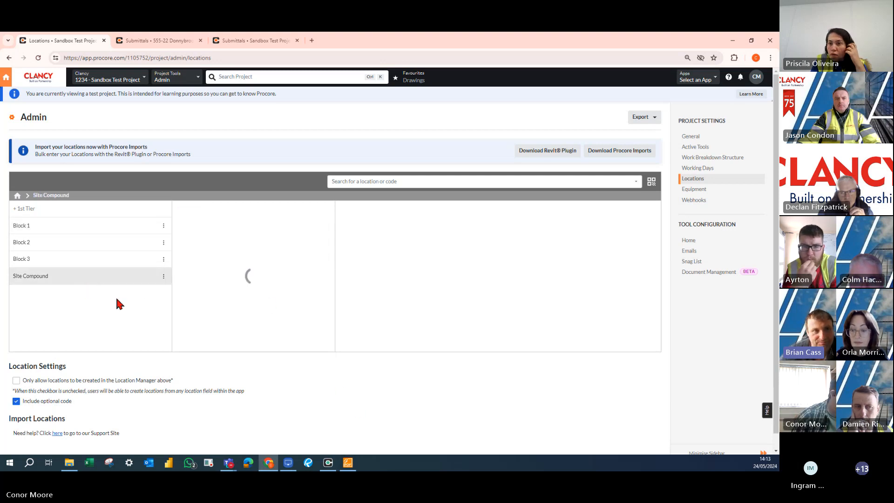